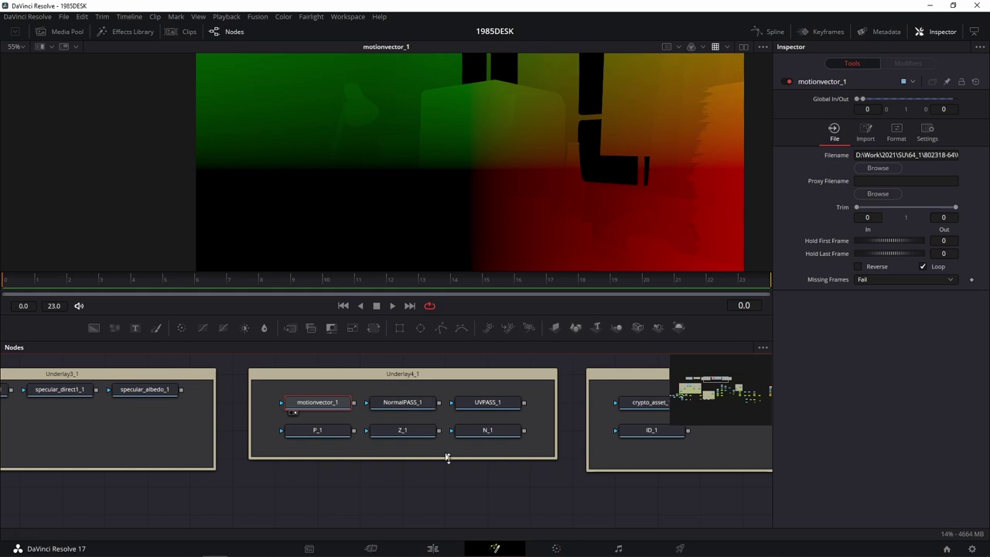
Pan and zoom the node graph to bring the emission chain and Fog Light note into view
scroll(560, 495, "down", 2)
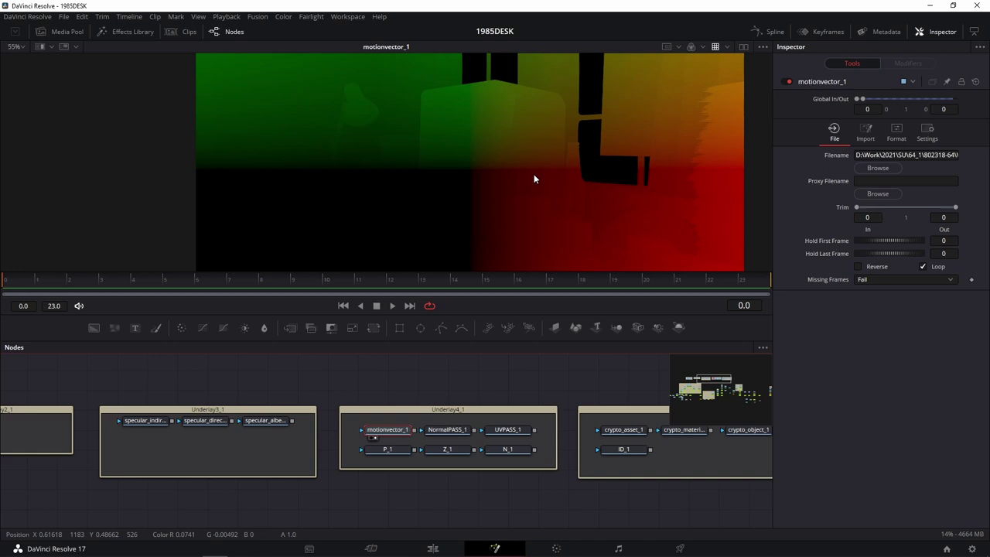
scroll(612, 375, "down", 3)
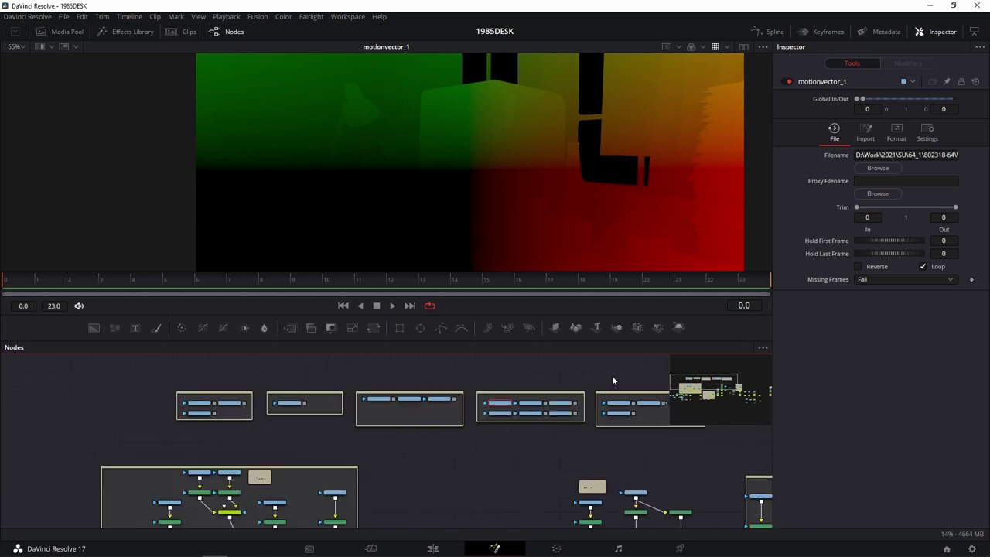
scroll(279, 353, "up", 2)
scroll(564, 457, "up", 4)
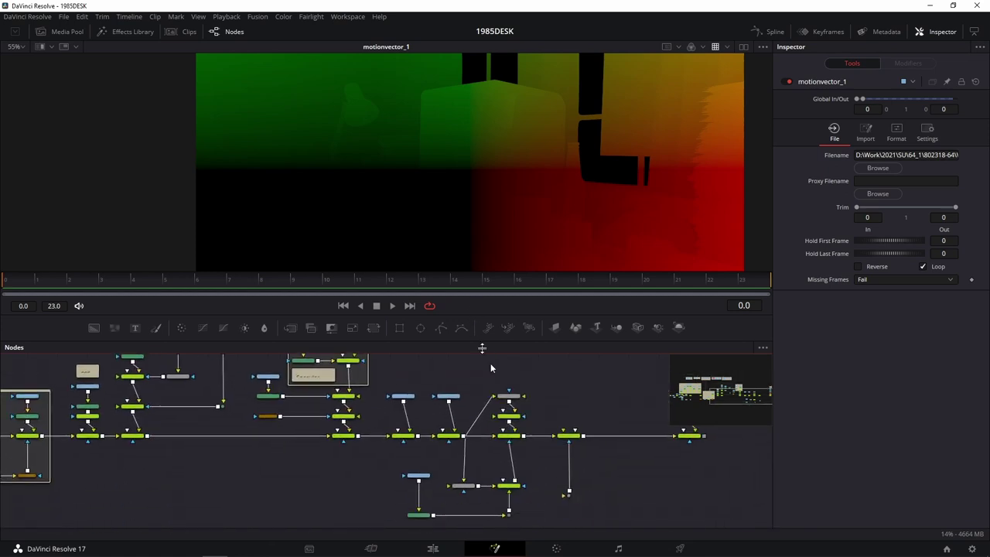
left_click_drag(569, 376, 606, 479)
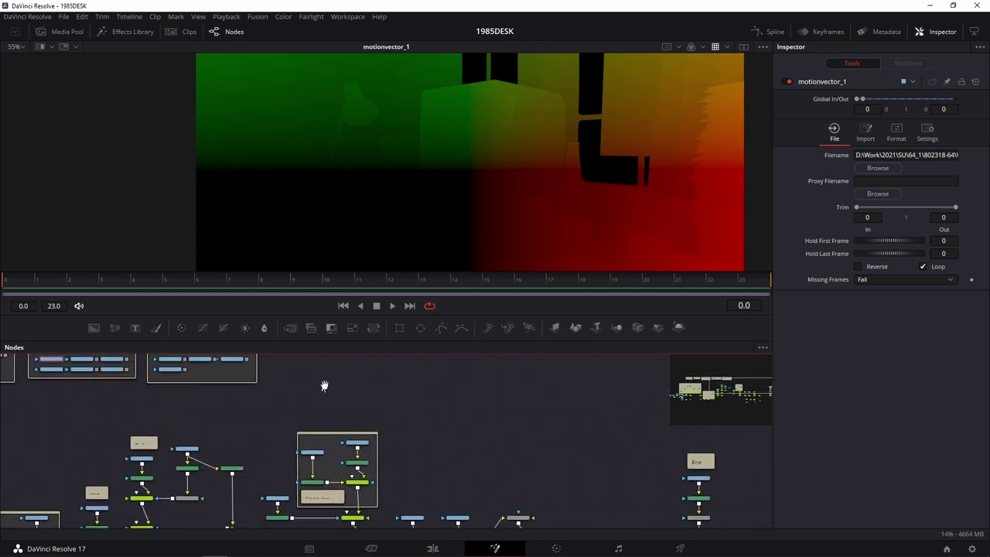
scroll(252, 410, "up", 2)
scroll(263, 411, "up", 2)
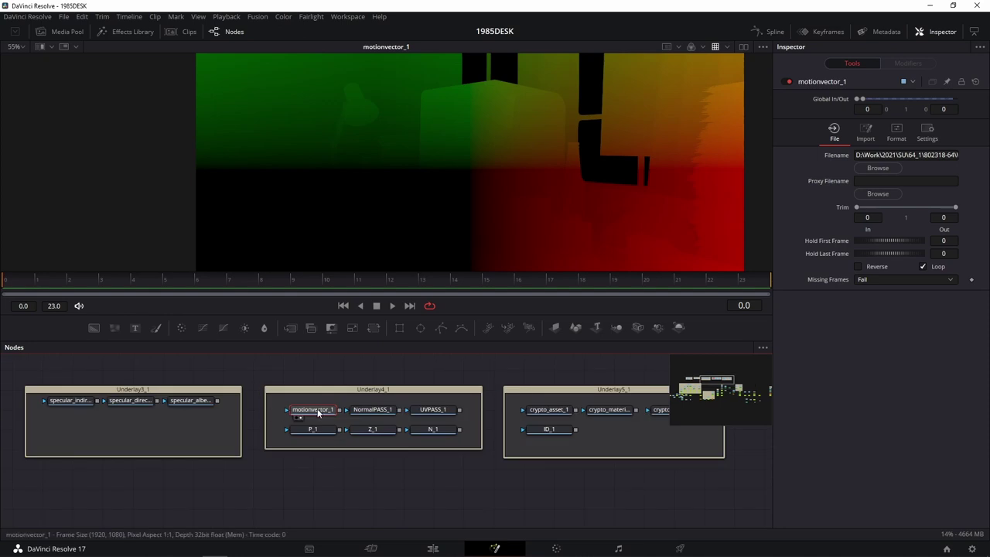
left_click_drag(230, 453, 401, 422)
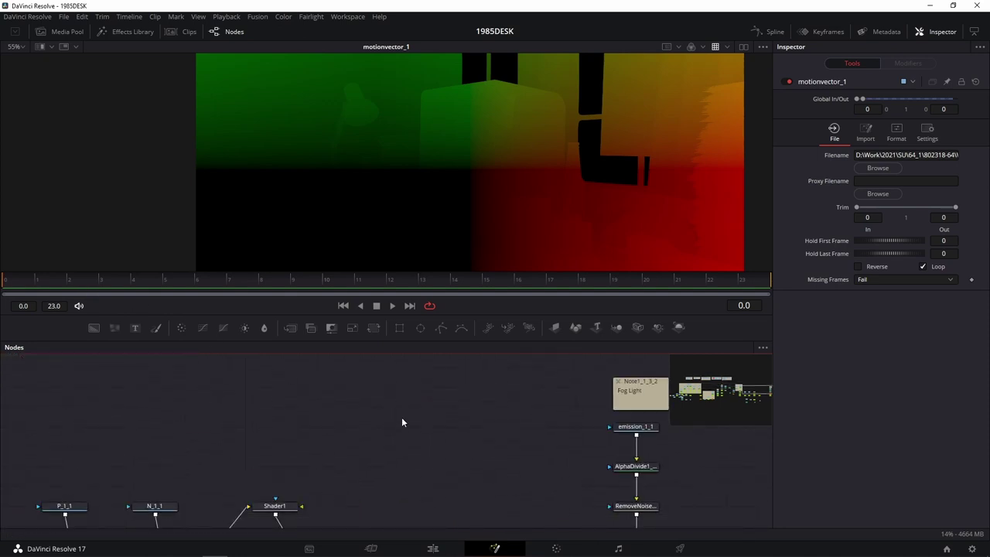
scroll(401, 423, "down", 2)
left_click_drag(453, 459, 387, 441)
scroll(488, 416, "down", 1)
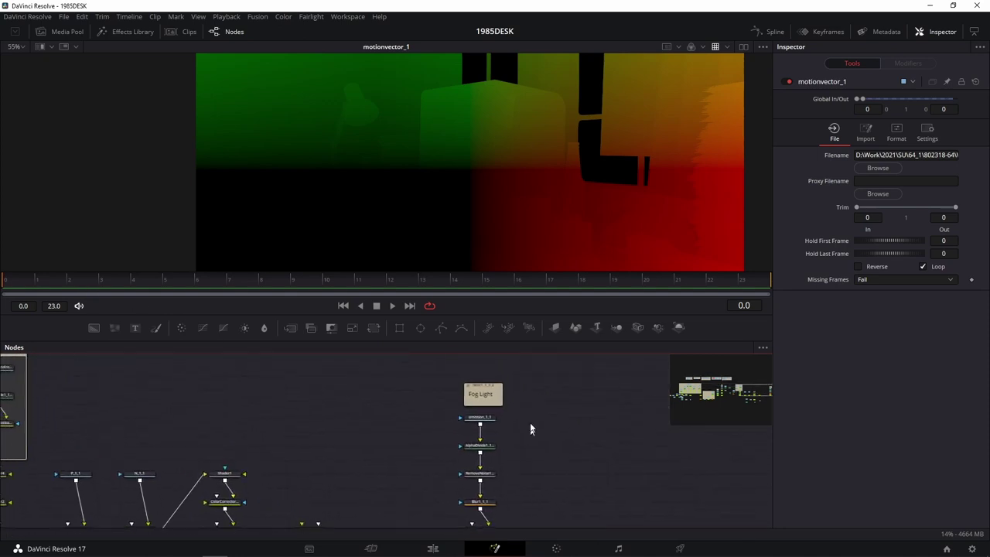
Box-select the emission column with its Fog Light note and slide it slightly left
left_click_drag(529, 392, 422, 522)
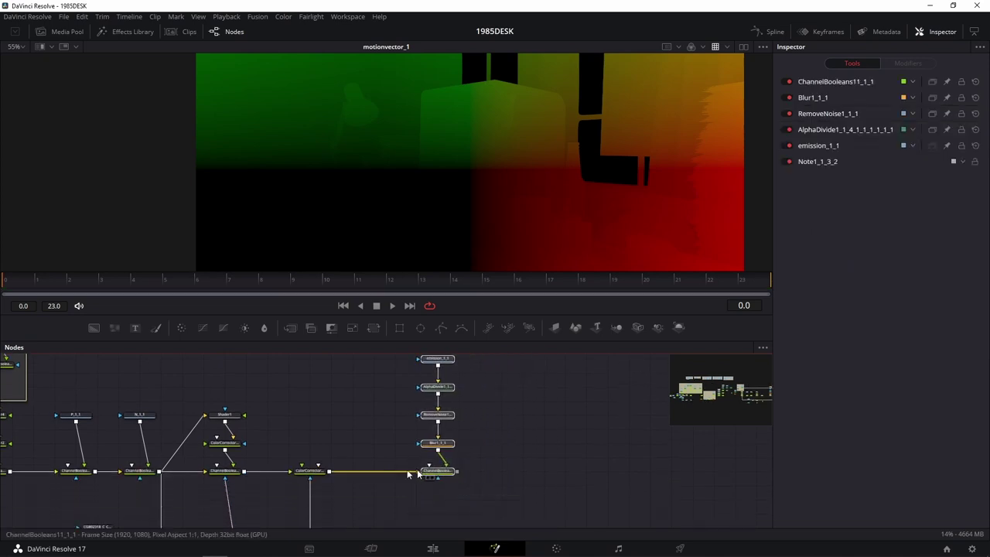
left_click_drag(433, 473, 375, 476)
scroll(467, 459, "up", 2)
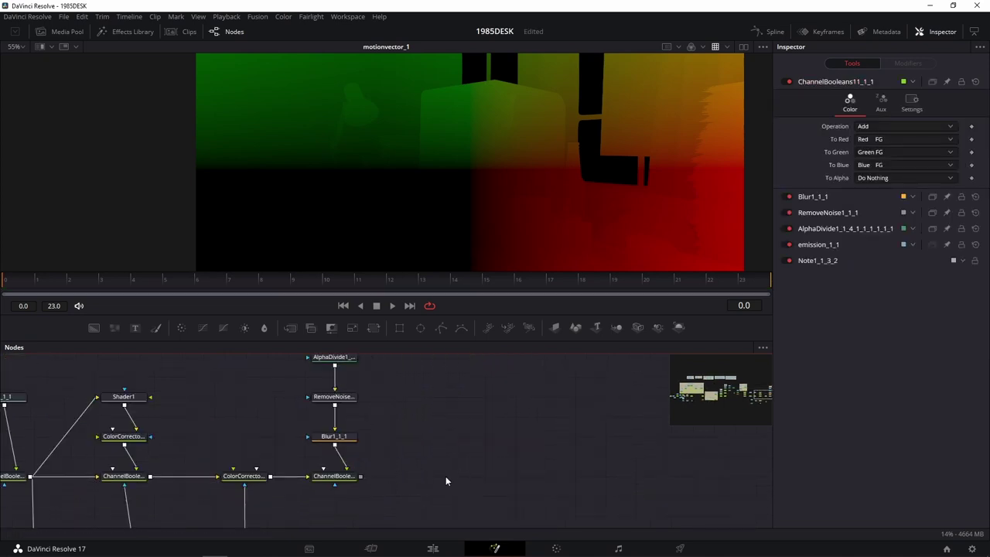
Paste a copy of the motionvector loader and place it beside the Blur1_1_1 column
key("ctrl+v")
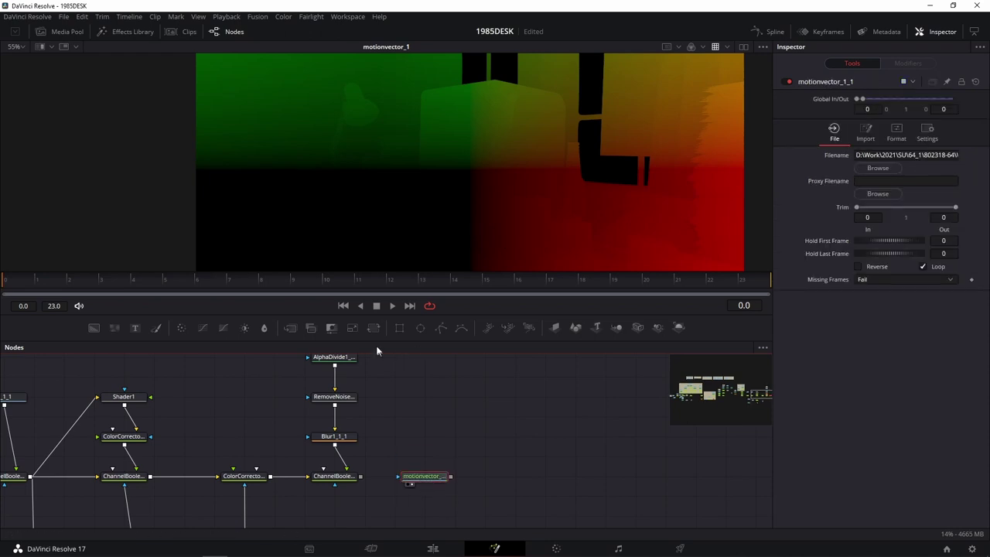
left_click_drag(430, 480, 430, 419)
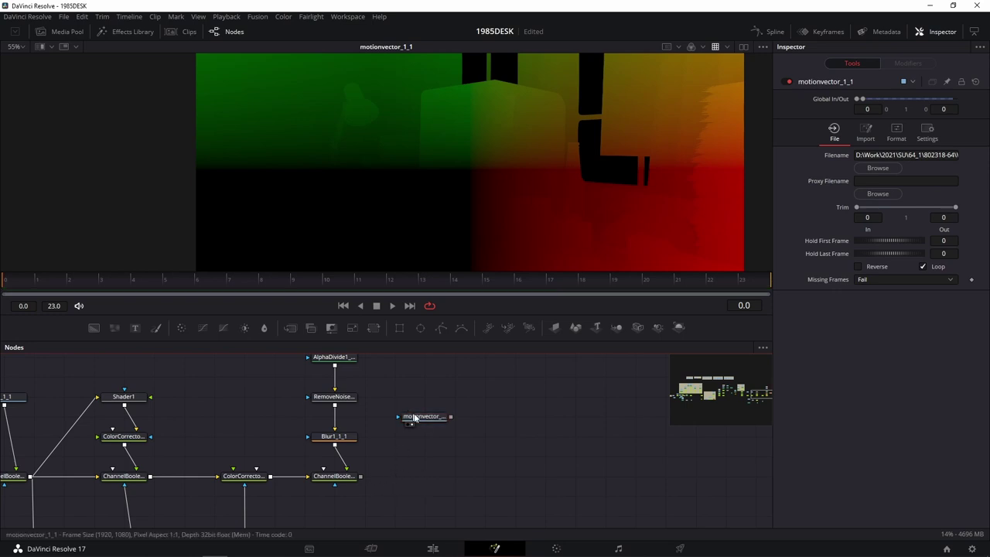
left_click_drag(414, 417, 445, 398)
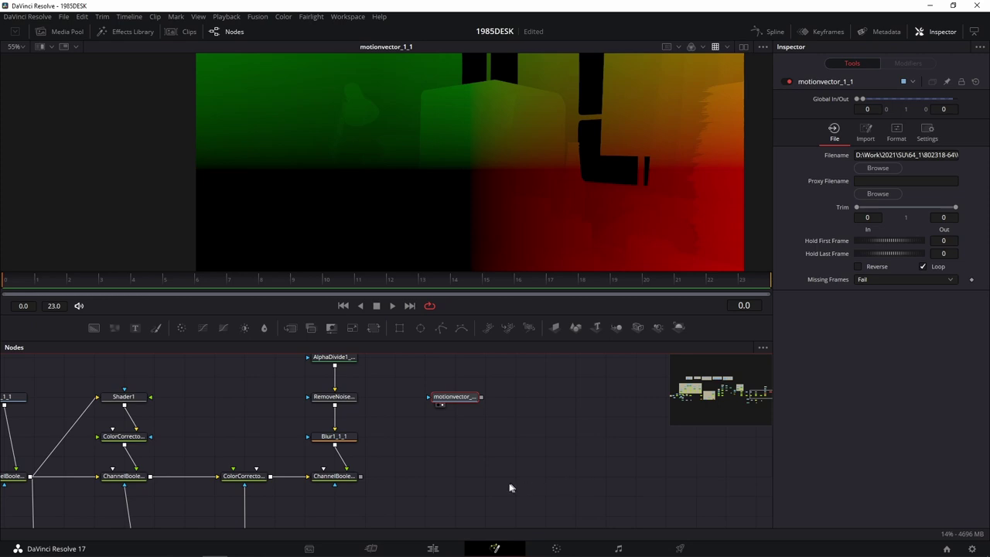
Show ChannelBooleans11_1_1, the final desk composite, in the viewer
scroll(461, 485, "up", 3)
scroll(435, 429, "down", 2)
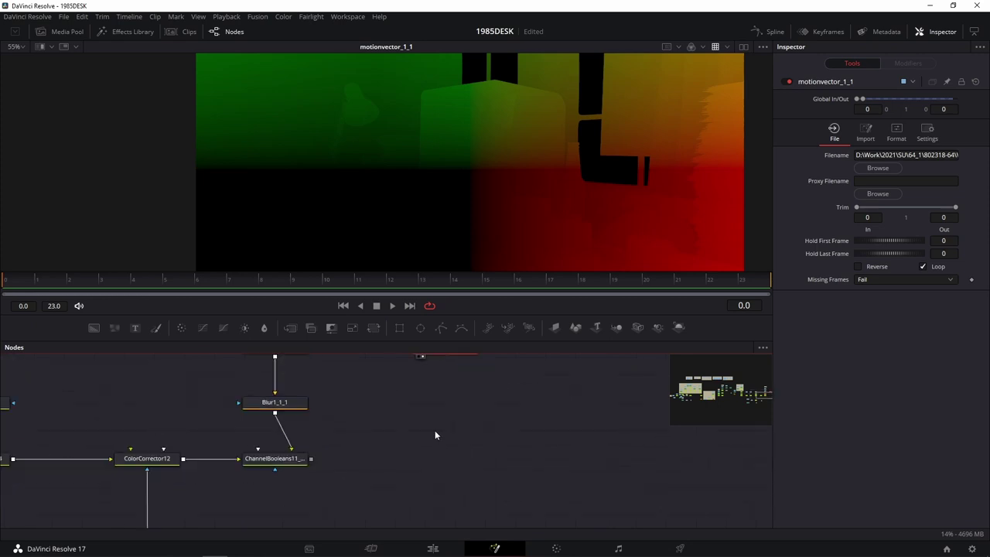
scroll(444, 425, "up", 3)
scroll(466, 444, "down", 3)
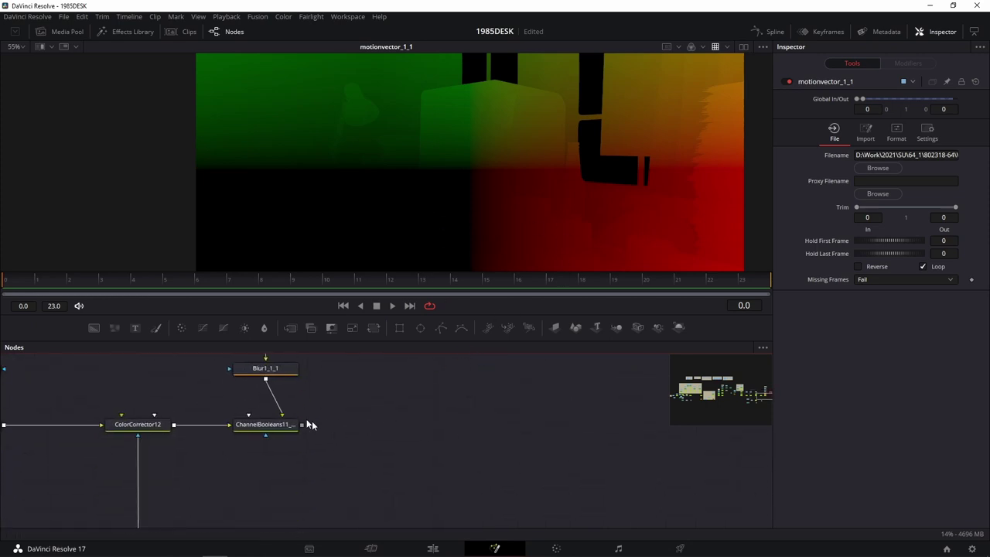
left_click_drag(266, 423, 461, 223)
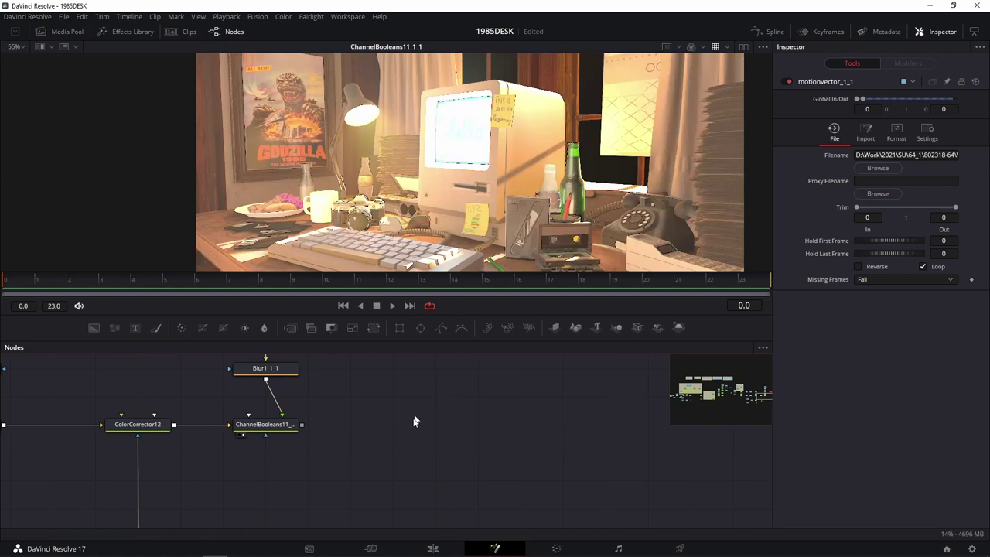
scroll(374, 419, "down", 3)
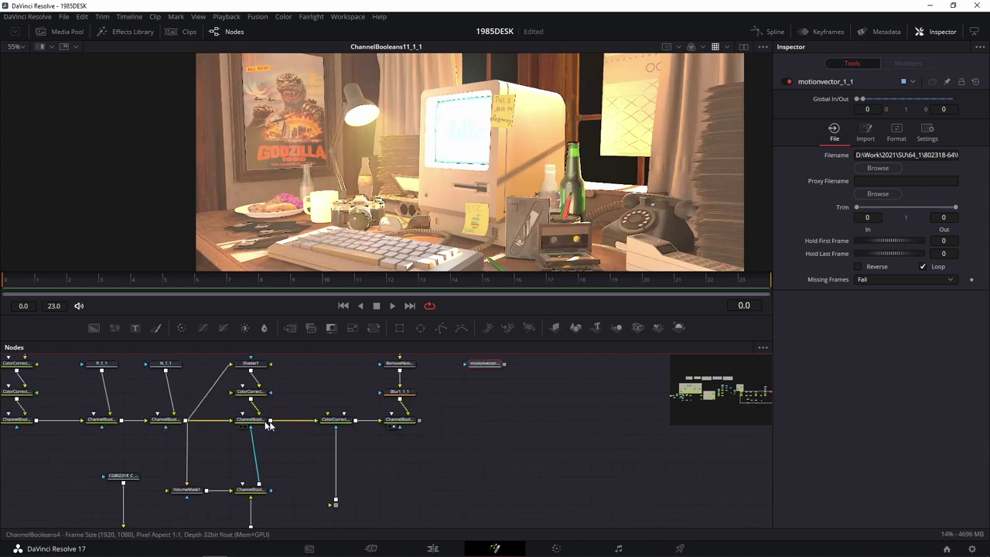
scroll(327, 441, "up", 2)
left_click(347, 418)
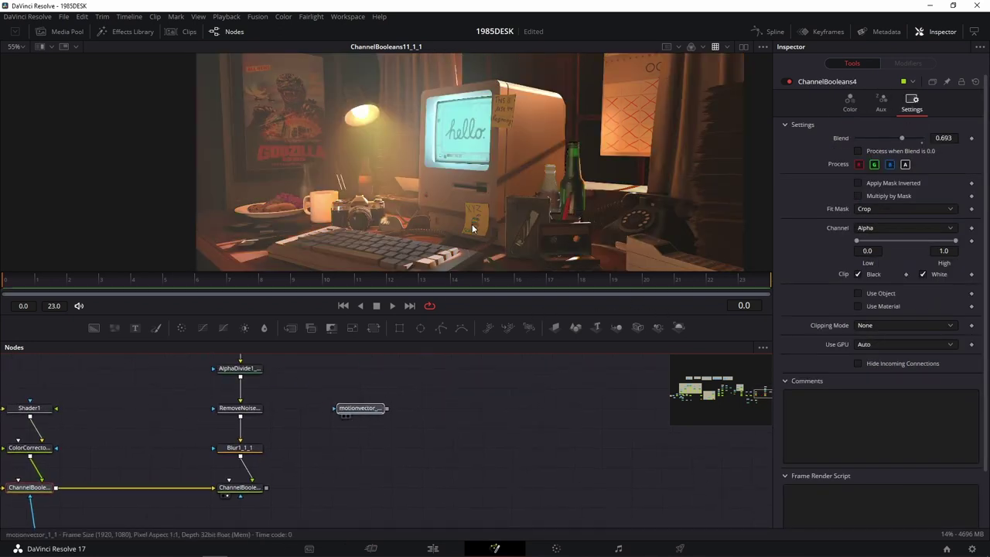
left_click(347, 416)
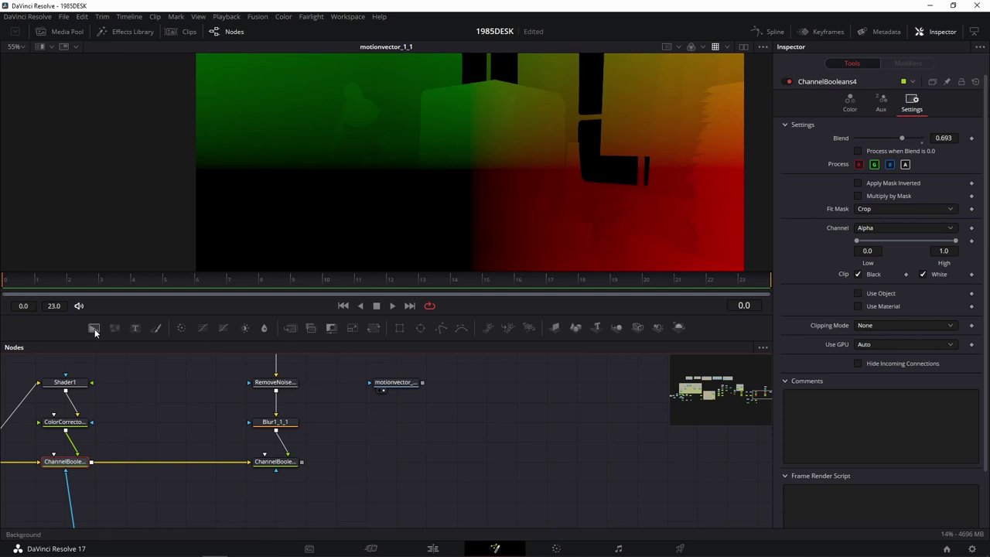
key("1")
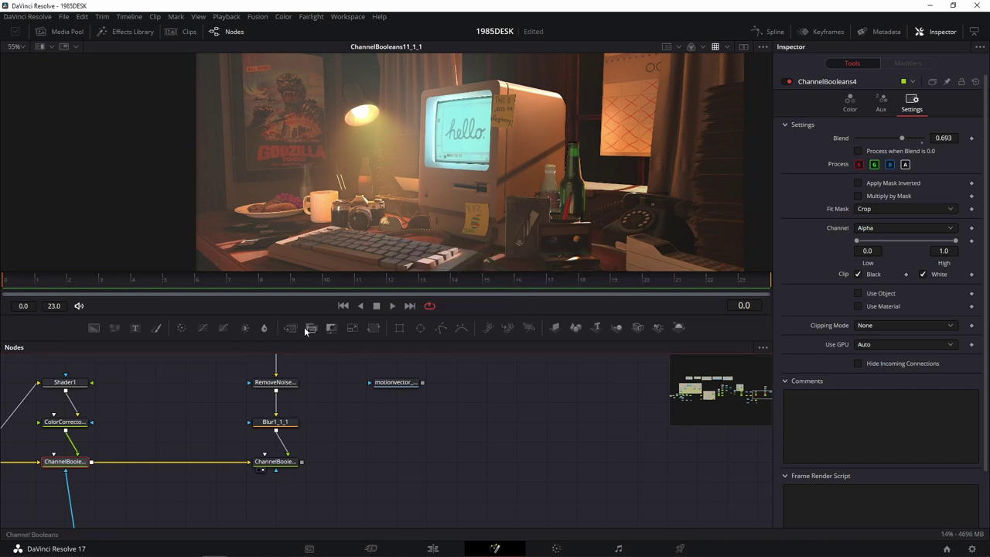
Add a Channel Booleans node fed by the end ChannelBooleans output and the motionvector_1_1 pass
left_click_drag(312, 331, 398, 460)
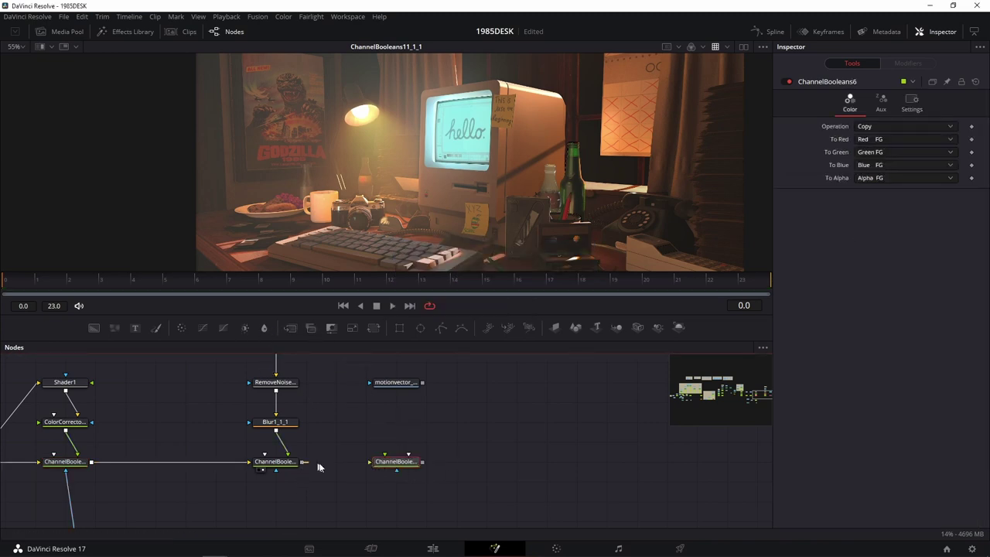
left_click_drag(302, 462, 371, 461)
mouse_move(423, 383)
left_mouse_down()
mouse_move(397, 459)
mouse_move(506, 210)
left_mouse_up()
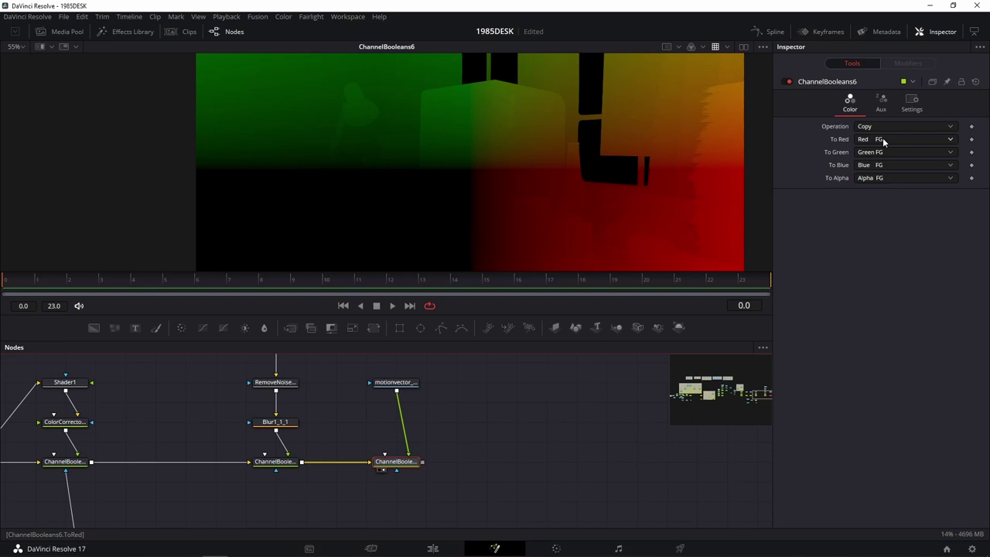
Set ChannelBooleans6's To Red, To Green, To Blue and To Alpha to Do Nothing
left_click(887, 140)
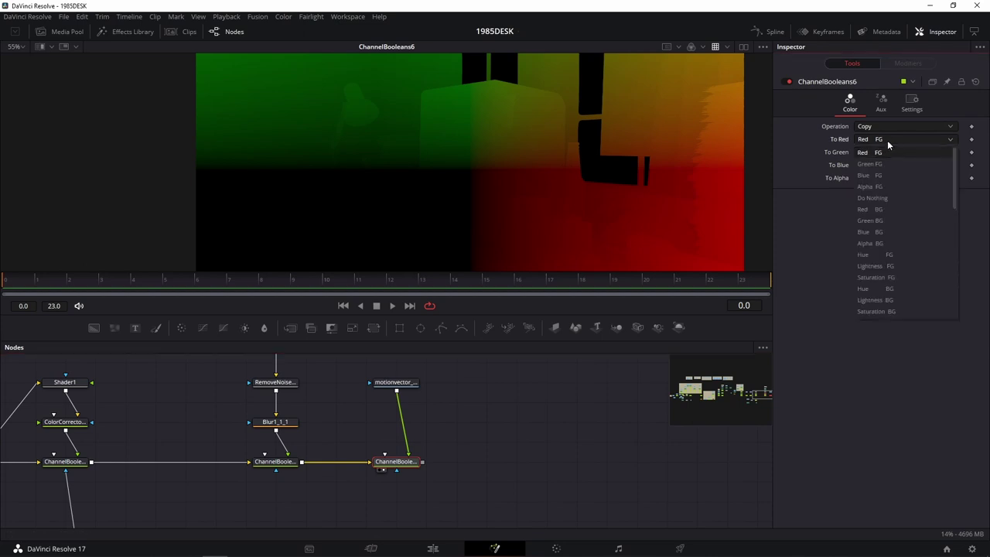
left_click(883, 199)
left_click(887, 152)
left_click(881, 210)
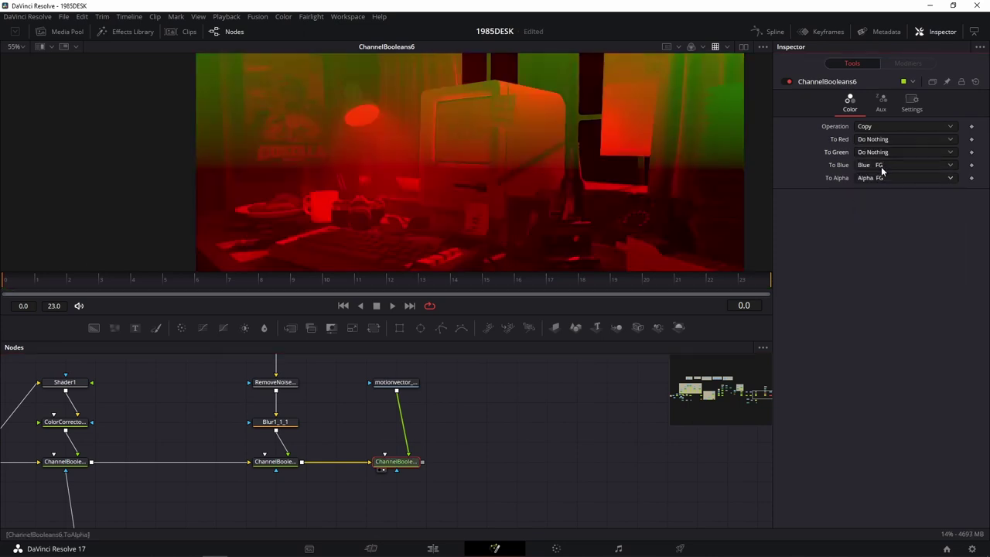
left_click(887, 164)
left_click(887, 221)
left_click(884, 178)
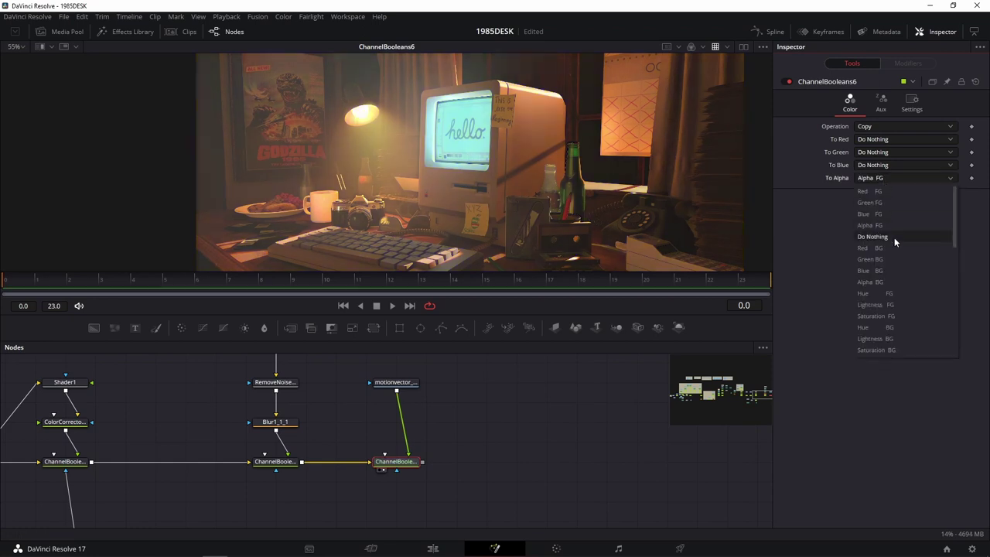
left_click(893, 236)
left_click(880, 102)
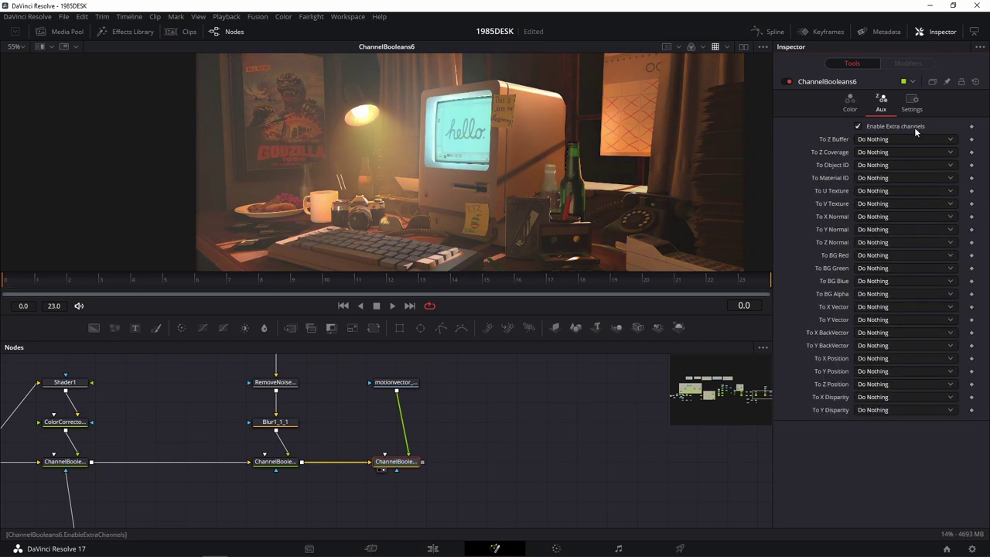
Enable Extra Channels on ChannelBooleans6, then inspect motionvector_1_1's red, green and blue channels
left_click(880, 126)
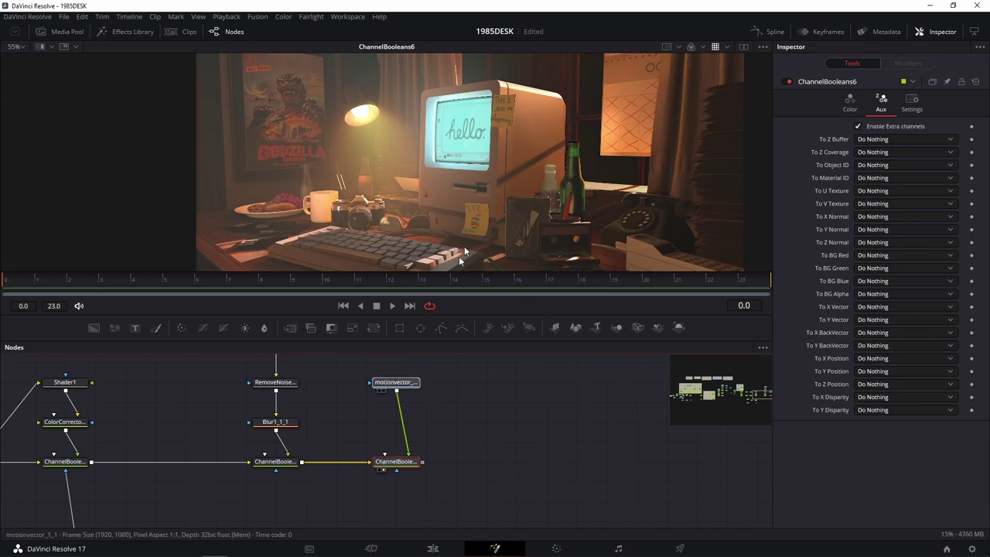
left_click(381, 390)
left_click(696, 47)
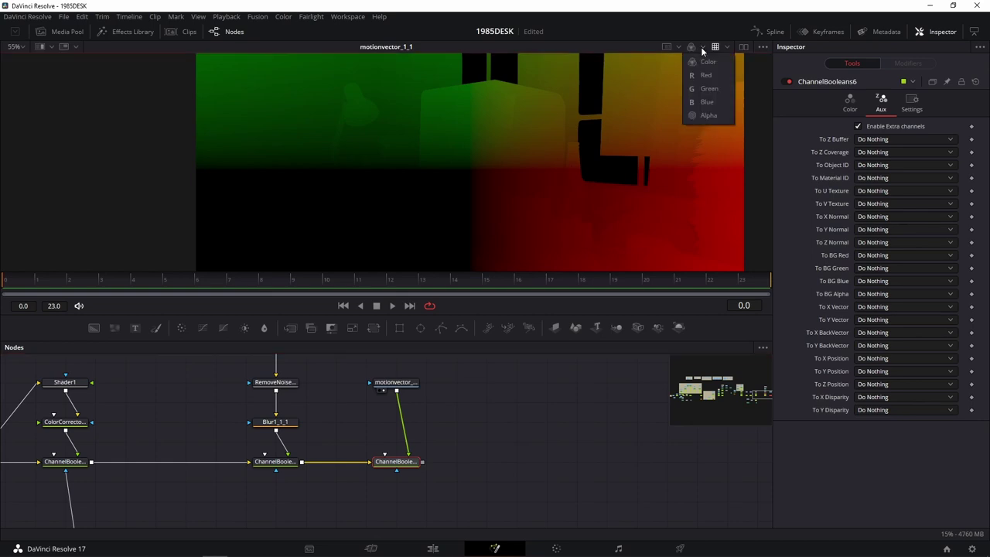
left_click(704, 75)
left_click(706, 49)
left_click(713, 87)
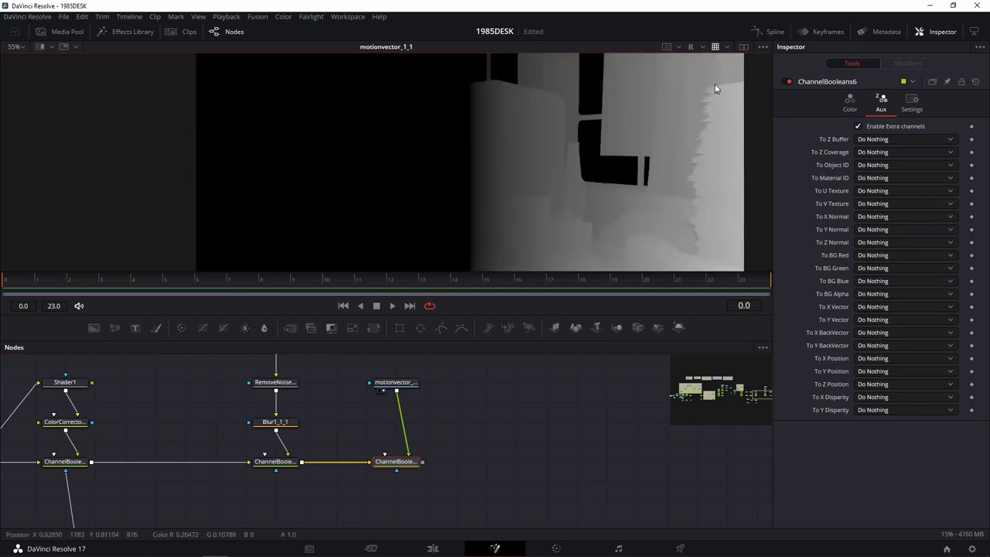
left_click(700, 47)
left_click(707, 101)
Return the viewer to full colour and display ChannelBooleans6's output
left_click(702, 48)
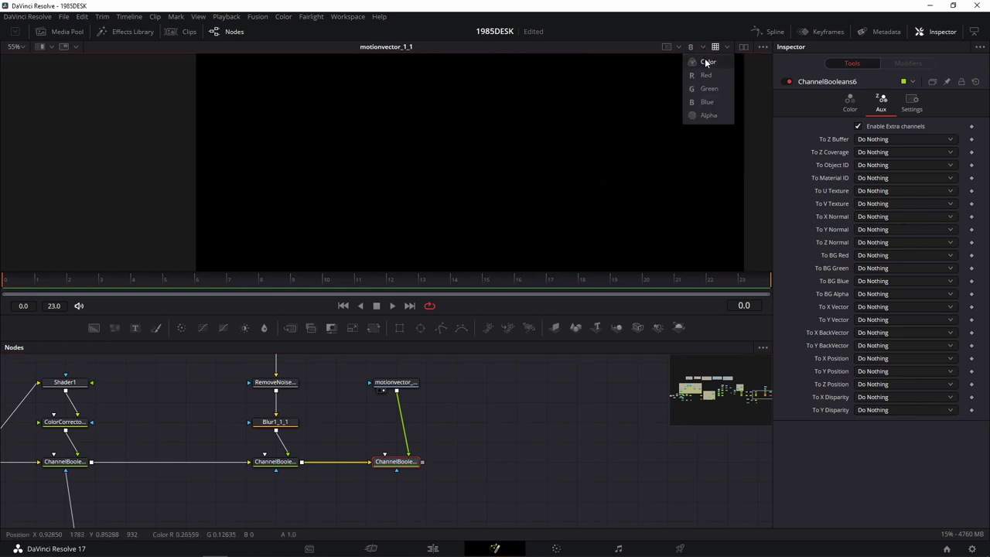
left_click(707, 65)
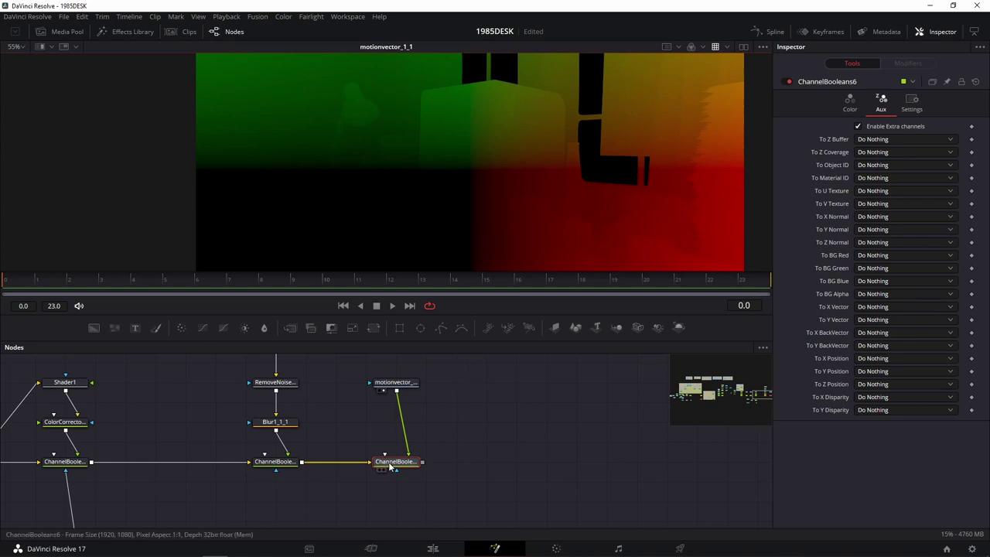
left_click_drag(398, 464, 482, 177)
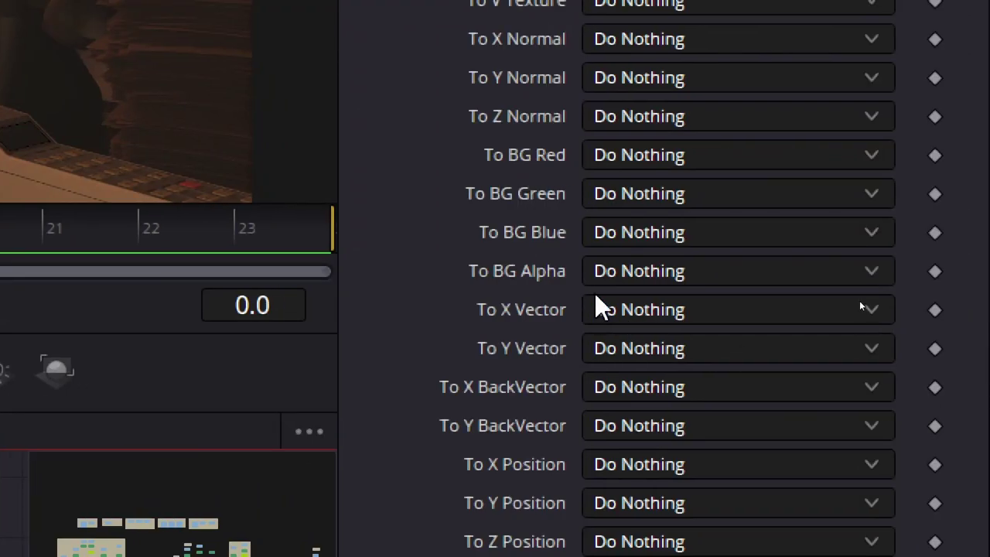
Set ChannelBooleans6's To X Vector to Red FG and To Y Vector to Green FG
left_click(643, 307)
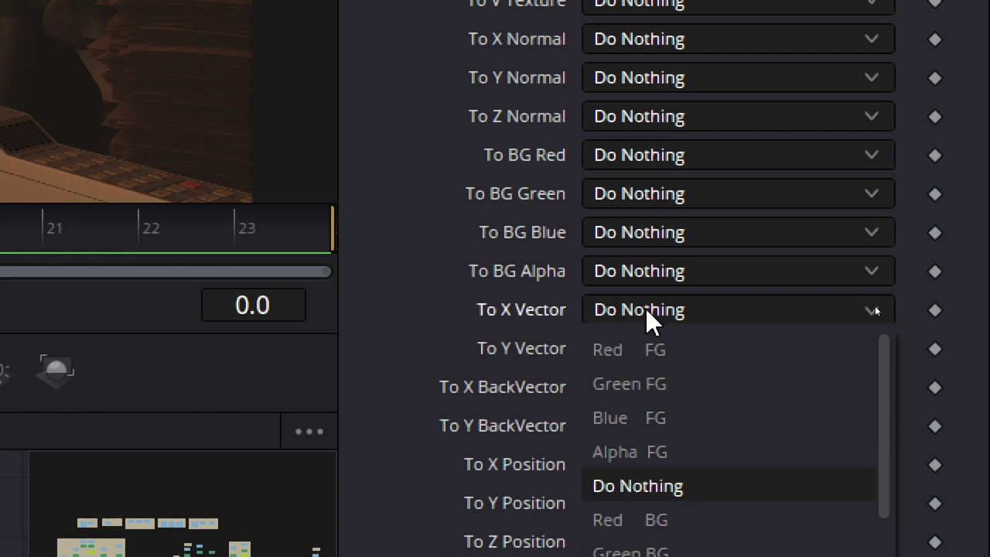
left_click(657, 354)
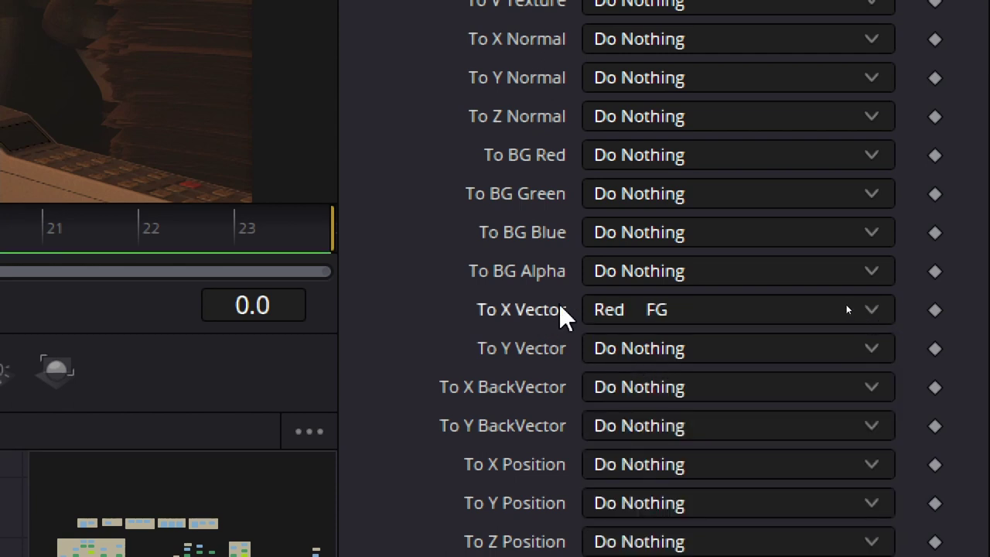
left_click(645, 355)
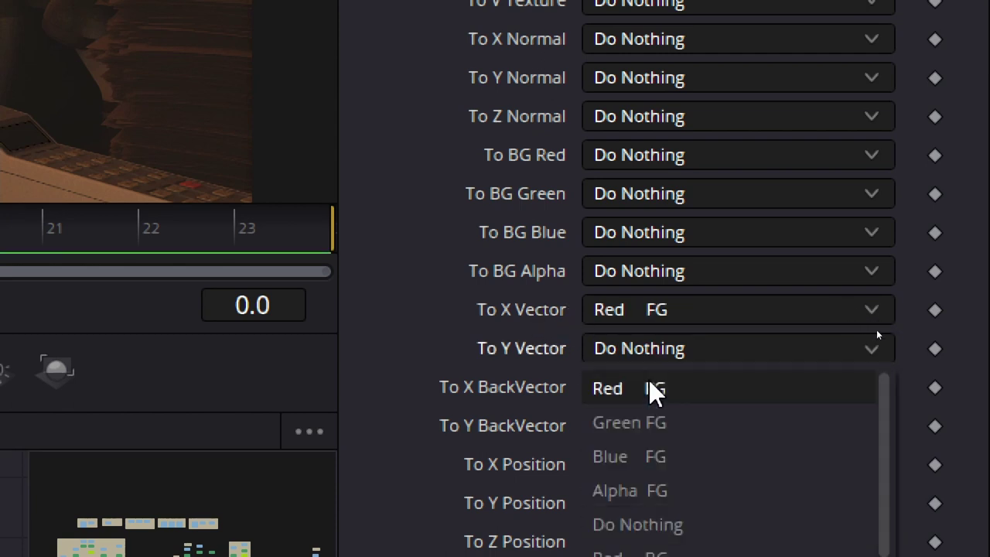
left_click(653, 425)
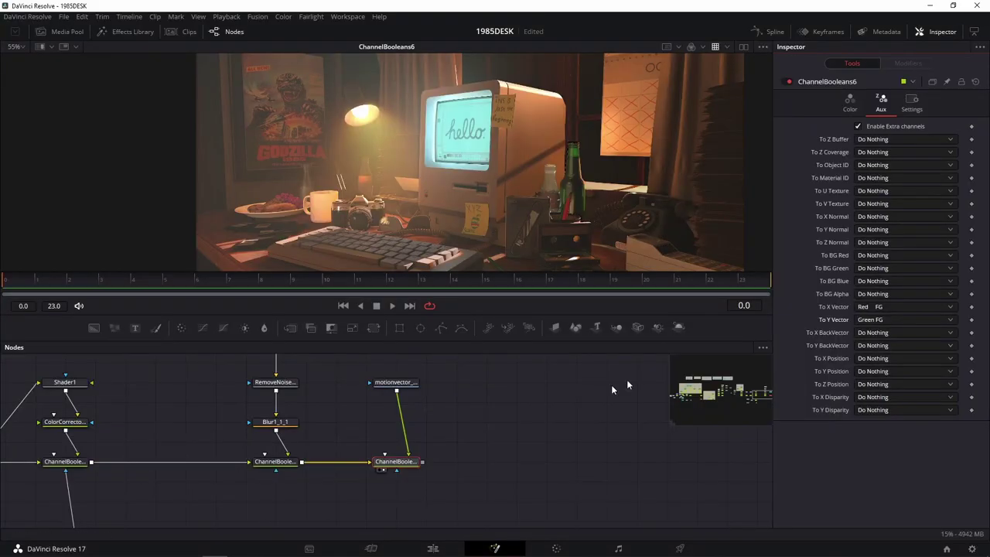
Toggle the viewer between the motion vector pass and the ChannelBooleans6 result
left_click(382, 390)
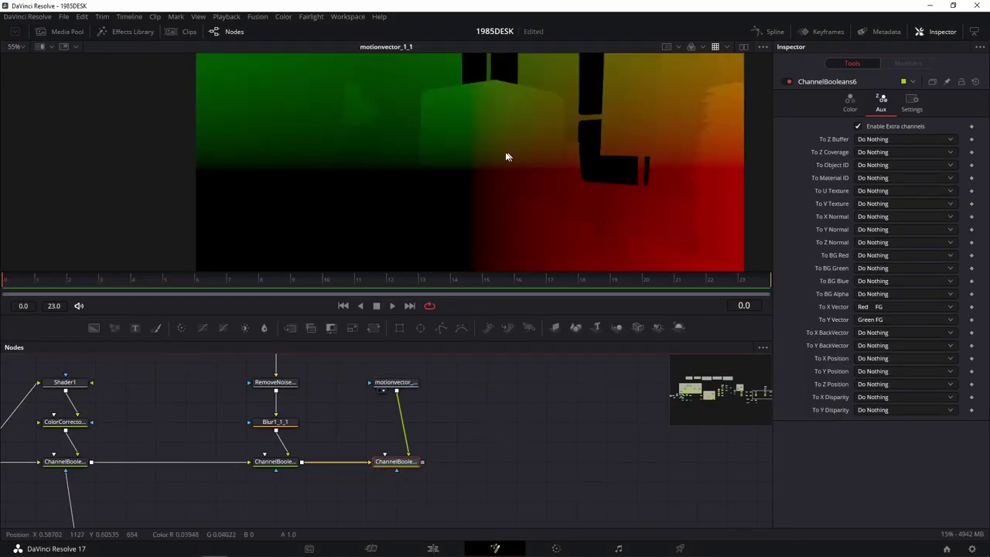
left_click(382, 468)
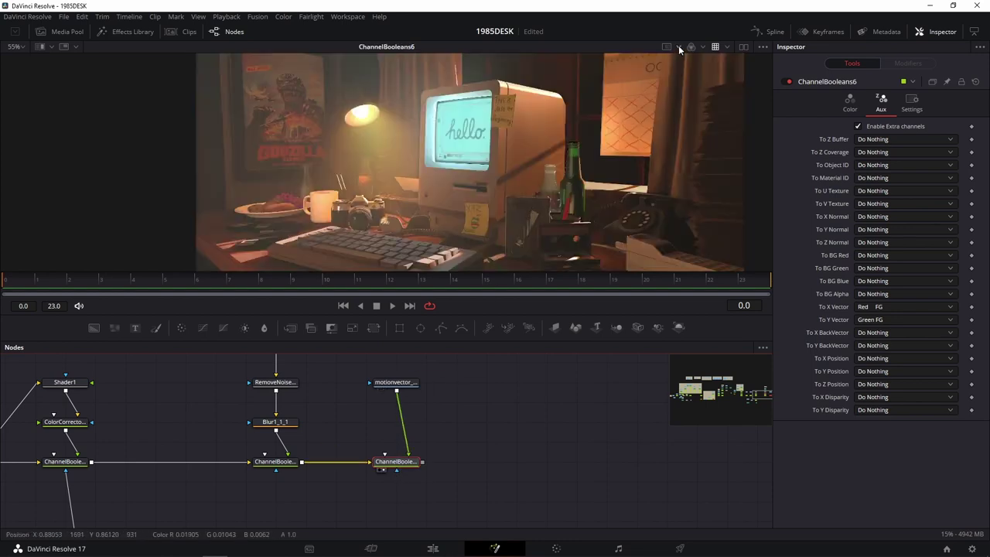
left_click(680, 49)
left_click(702, 47)
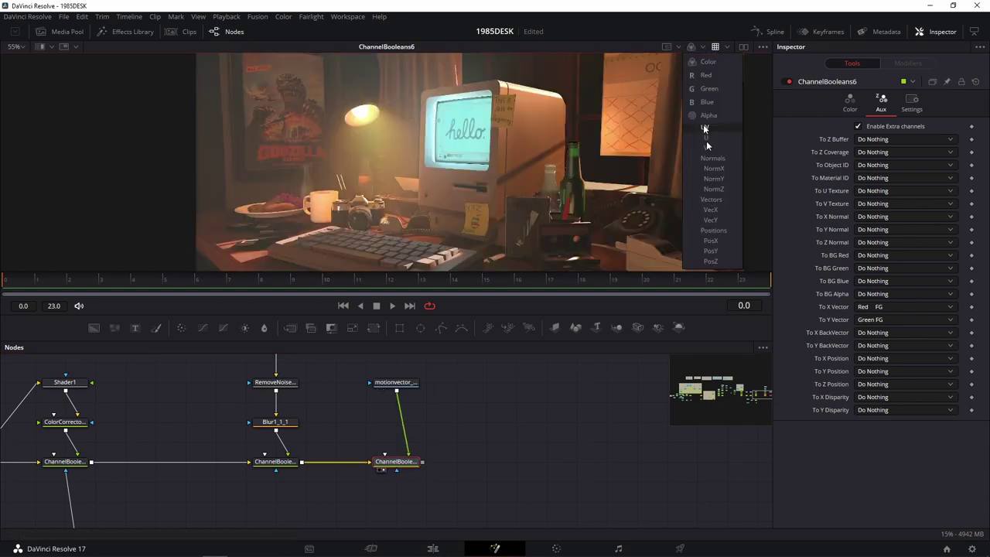
left_click(722, 200)
left_click(704, 47)
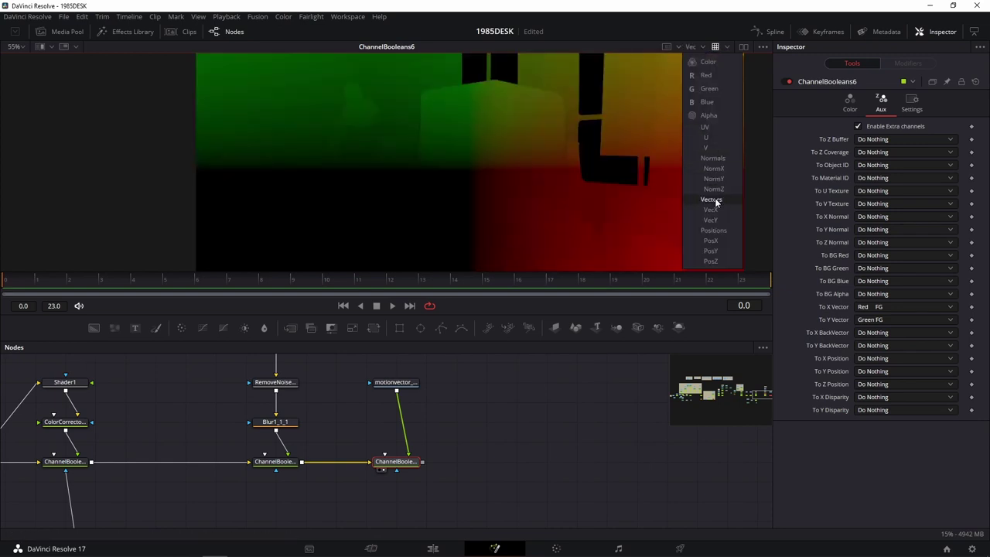
left_click(710, 210)
left_click(705, 48)
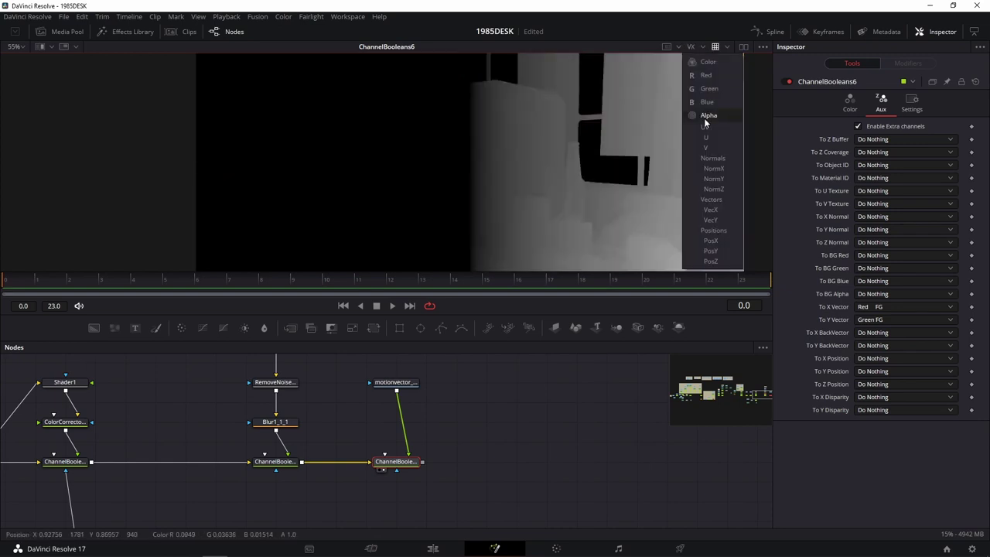
left_click(716, 200)
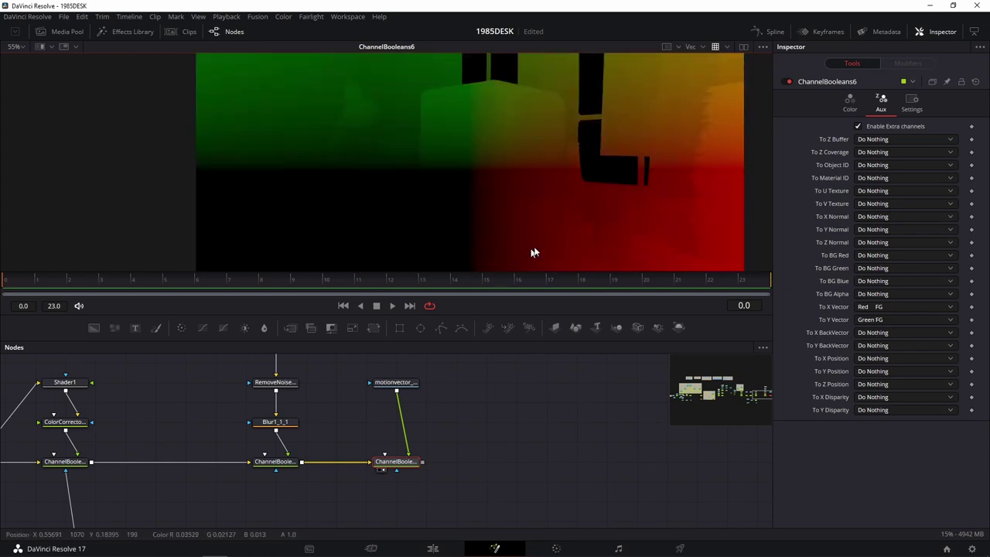
left_click(702, 48)
left_click(708, 75)
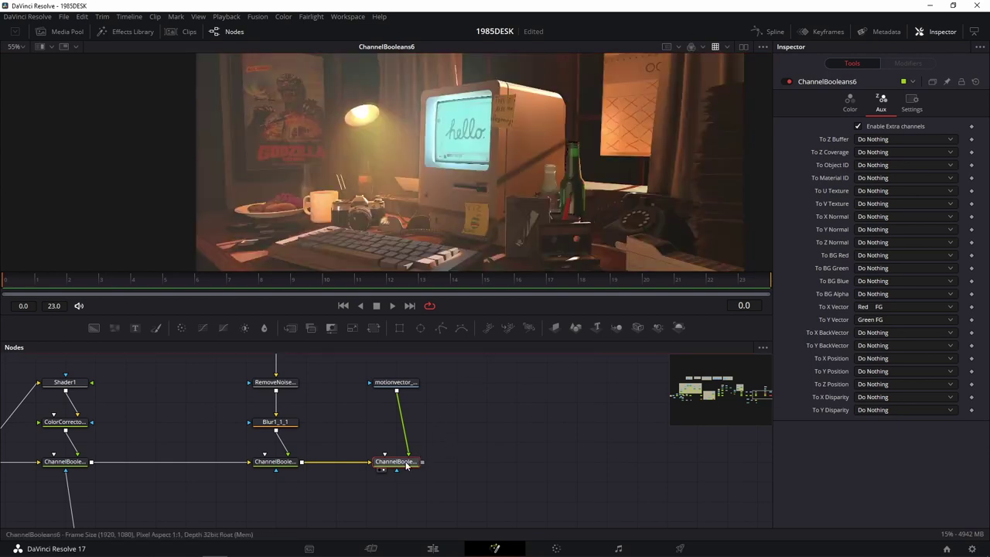
Move motionvector_1_1 down toward ChannelBooleans6 and show its Loader settings
left_click_drag(410, 385, 410, 424)
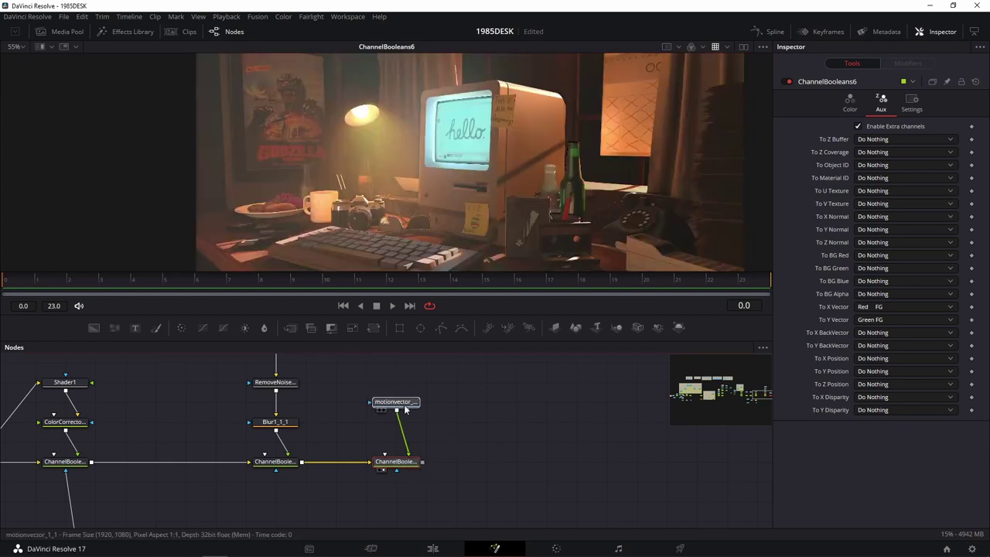
left_click(410, 422)
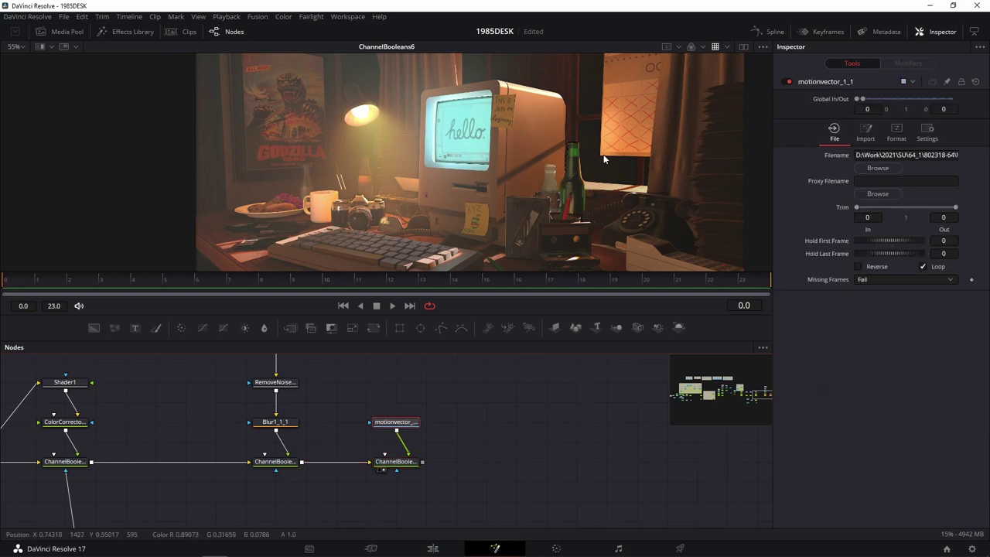
mouse_move(408, 468)
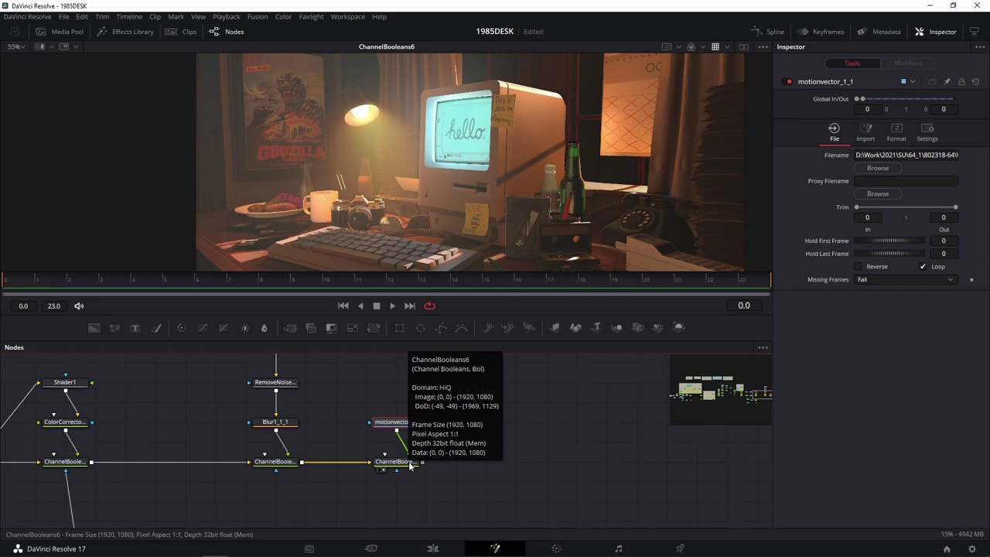
Add a Vector Motion Blur node by searching 'vec' in the tool search
key("shift+space")
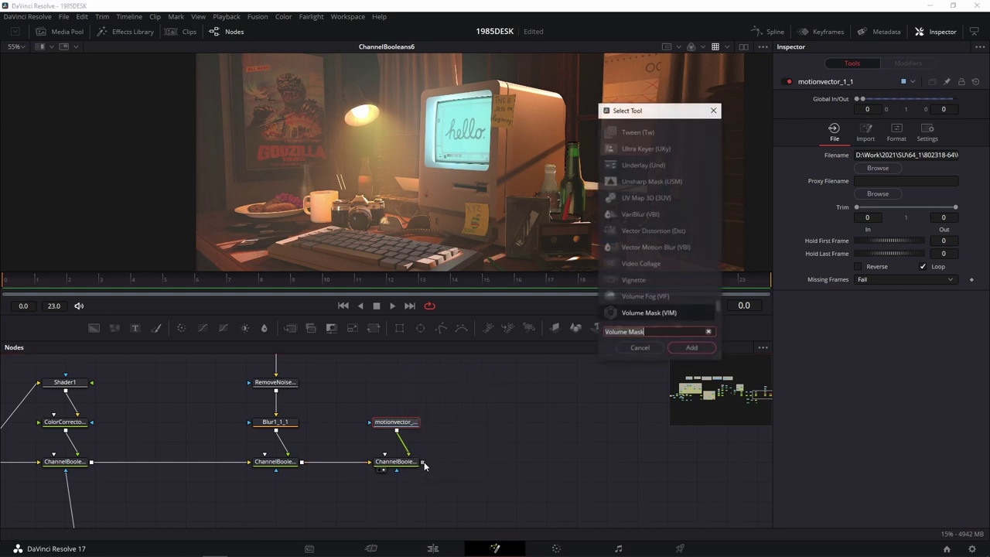
type("Volume Mask")
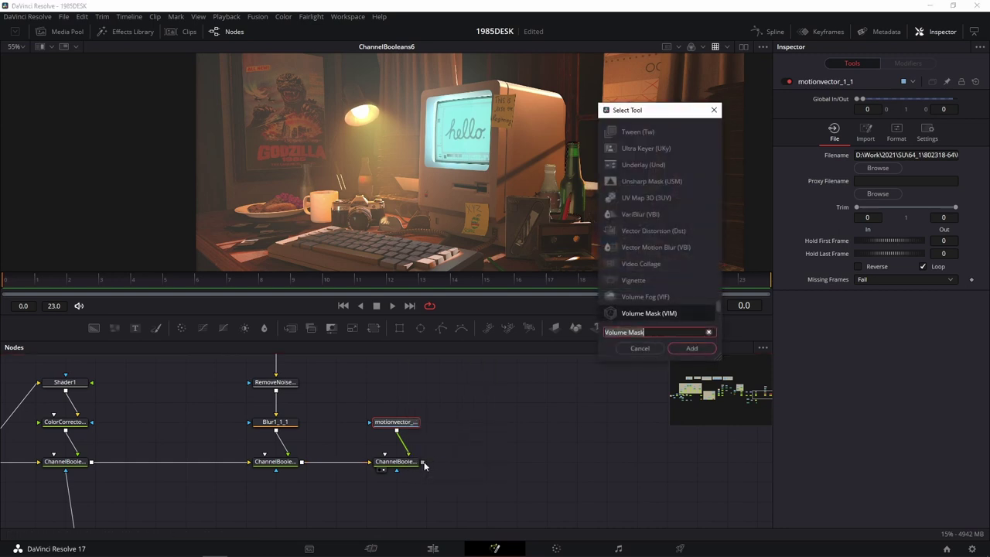
key("ctrl+a")
type("e")
key("BackSpace")
type("v")
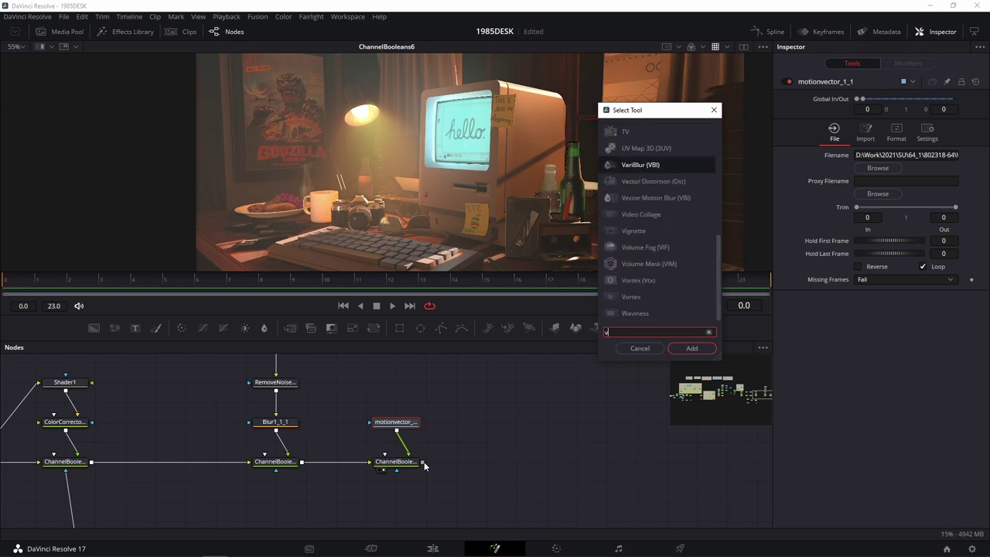
type("ector")
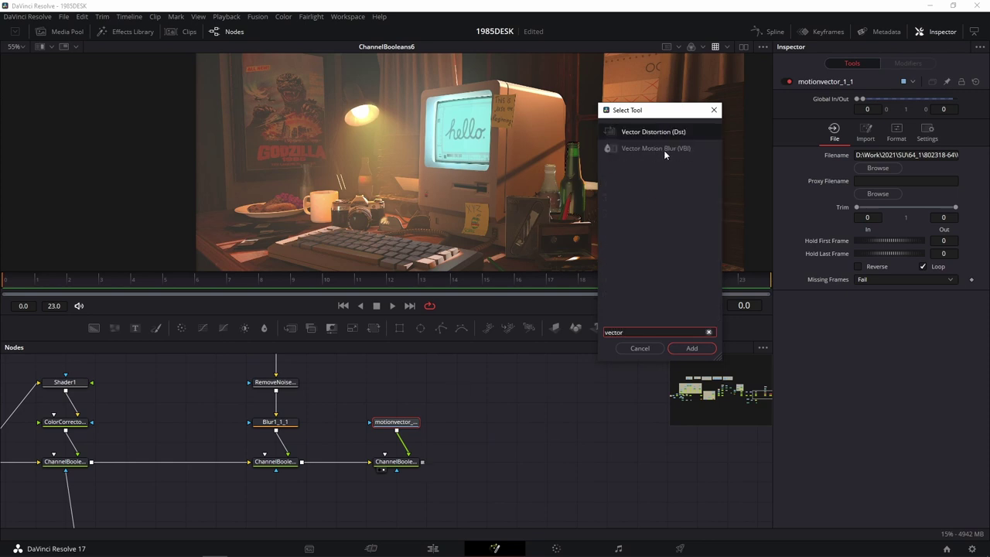
left_click(664, 150)
left_click(691, 348)
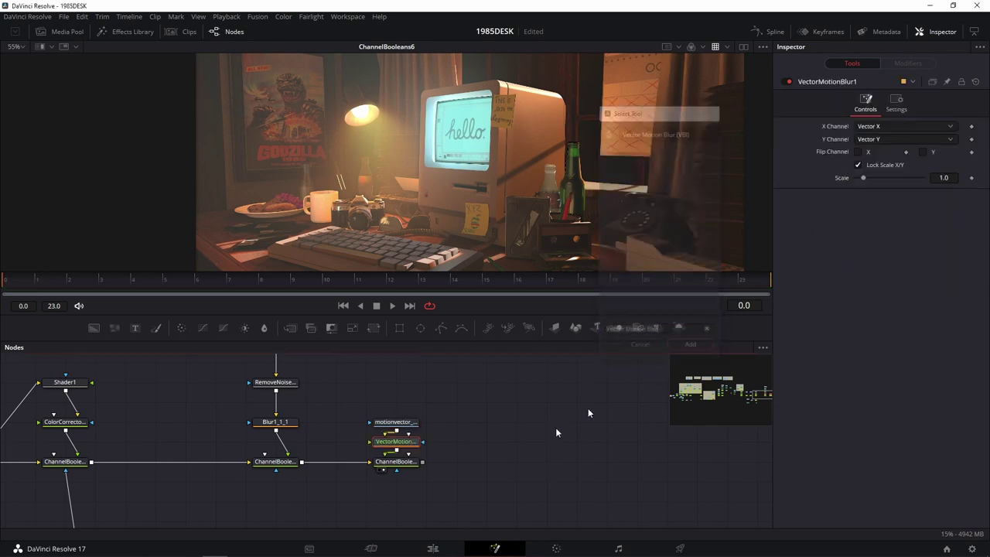
Place the Vector Motion Blur node right of ChannelBoolean and connect ChannelBoolean's output to it
mouse_move(396, 441)
left_mouse_down()
mouse_move(456, 461)
mouse_move(516, 461)
left_mouse_up()
left_click_drag(422, 462, 538, 458)
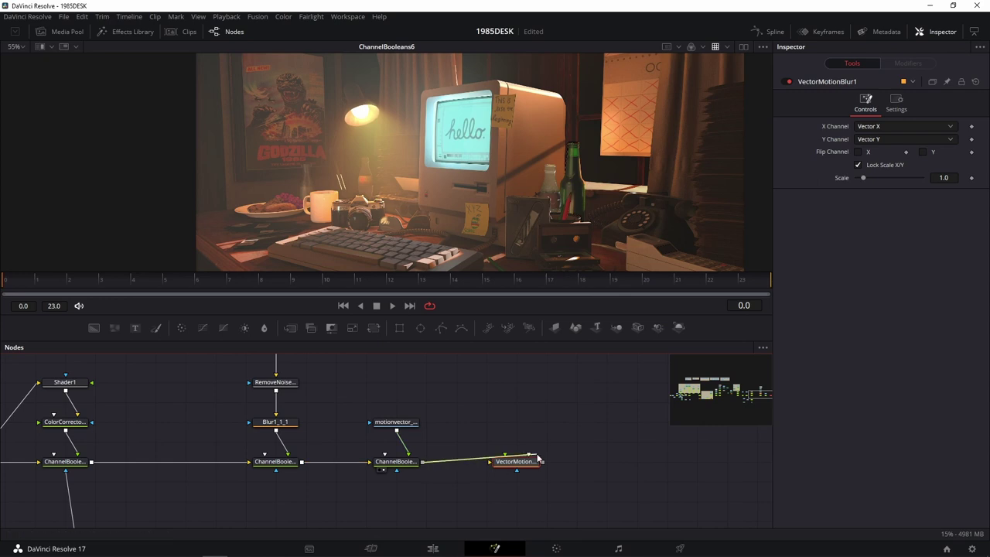
left_click_drag(422, 462, 506, 466)
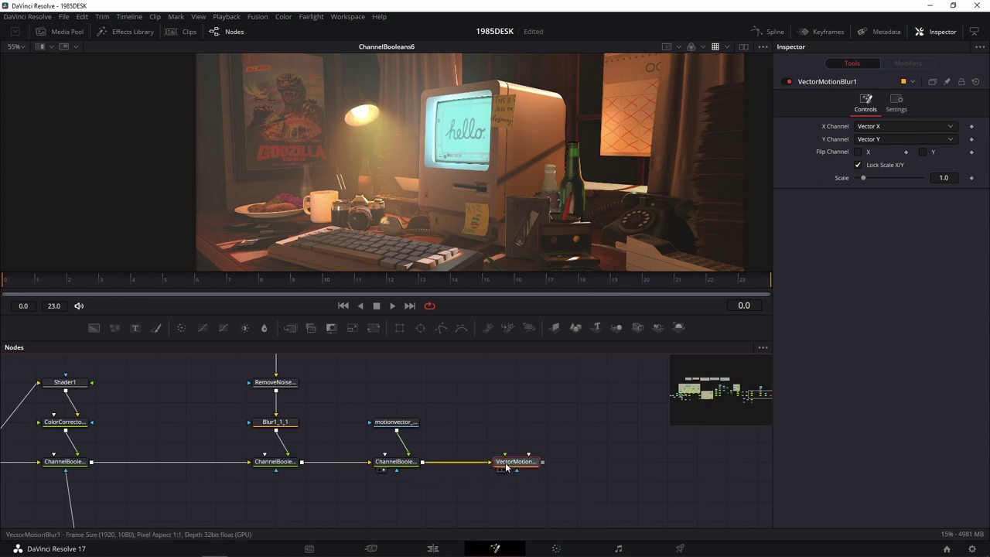
View VectorMotionBlur1, set its Scale to 300, and inspect the blurred keyboard
key("1")
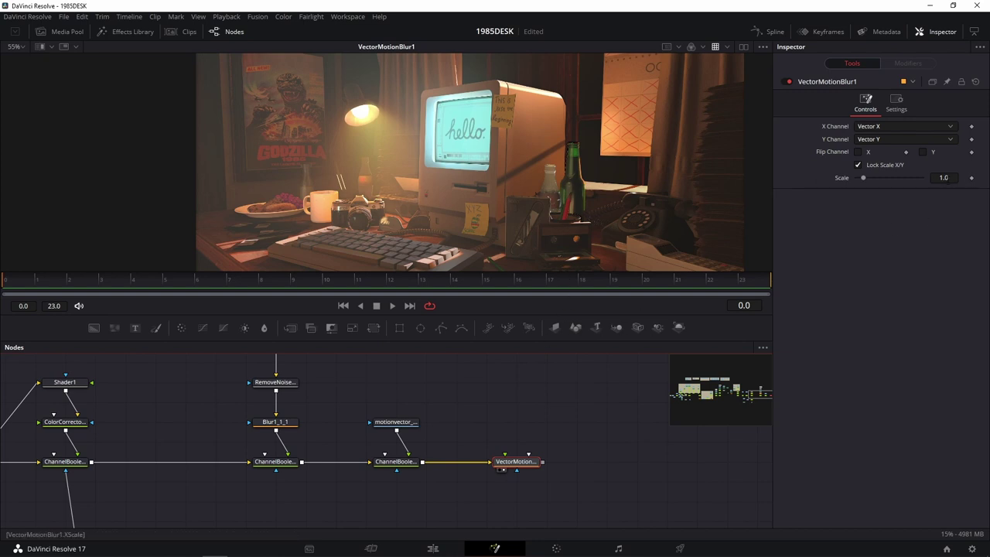
left_click(945, 177)
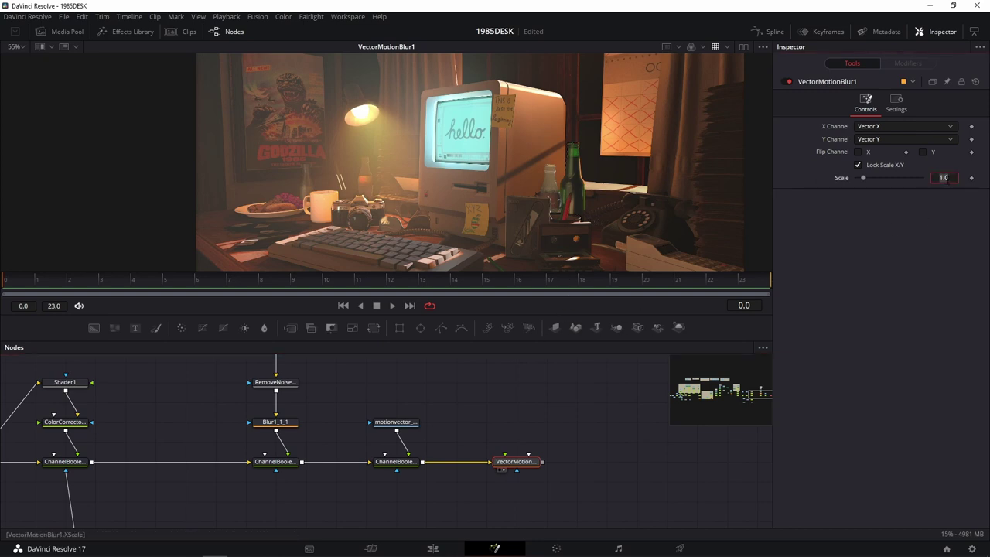
type("300")
key("Return")
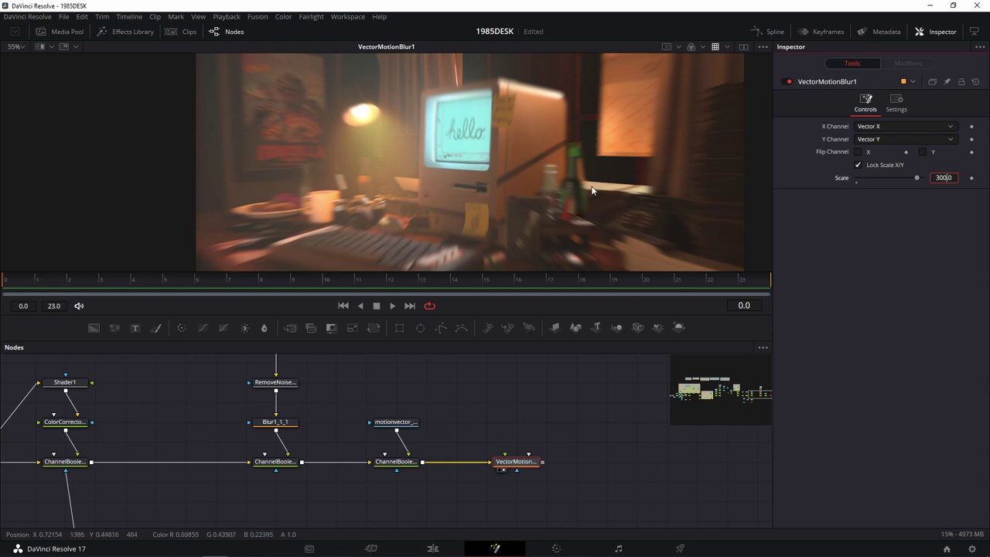
scroll(505, 209, "up", 2)
left_click_drag(491, 208, 548, 115)
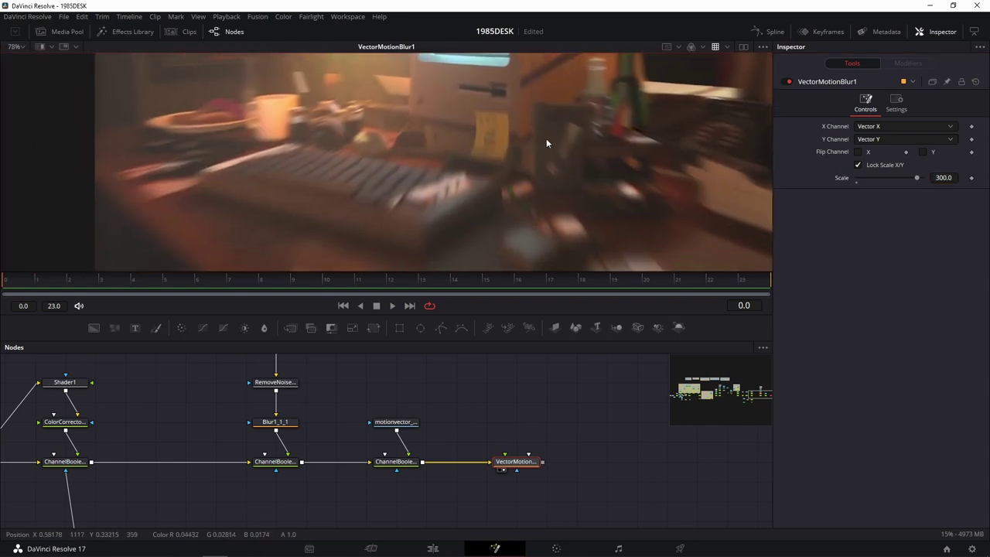
scroll(546, 138, "down", 2)
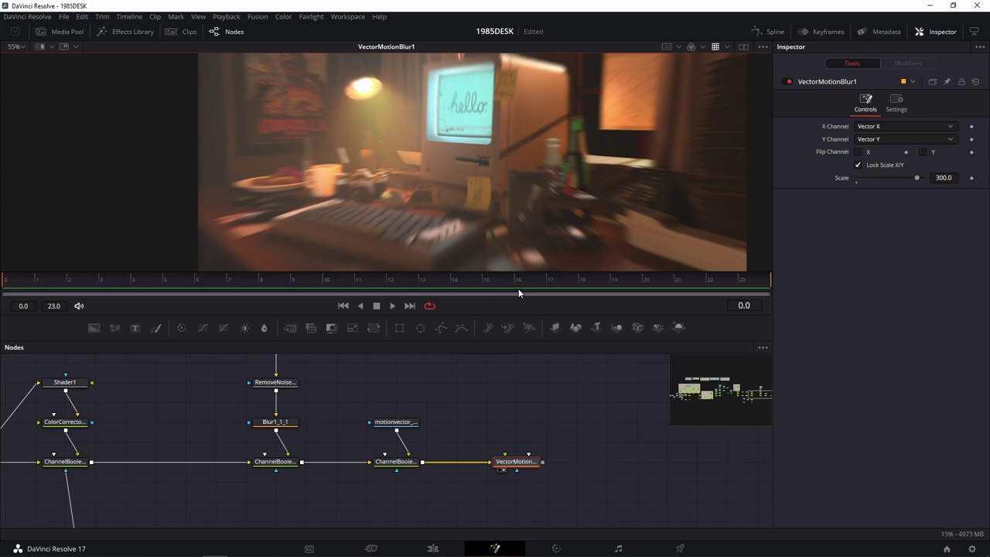
Save the project with Ctrl+S
key("ctrl+s")
Lower VectorMotionBlur1's Scale to 50, then to 10, zooming in on the viewer
left_click(943, 177)
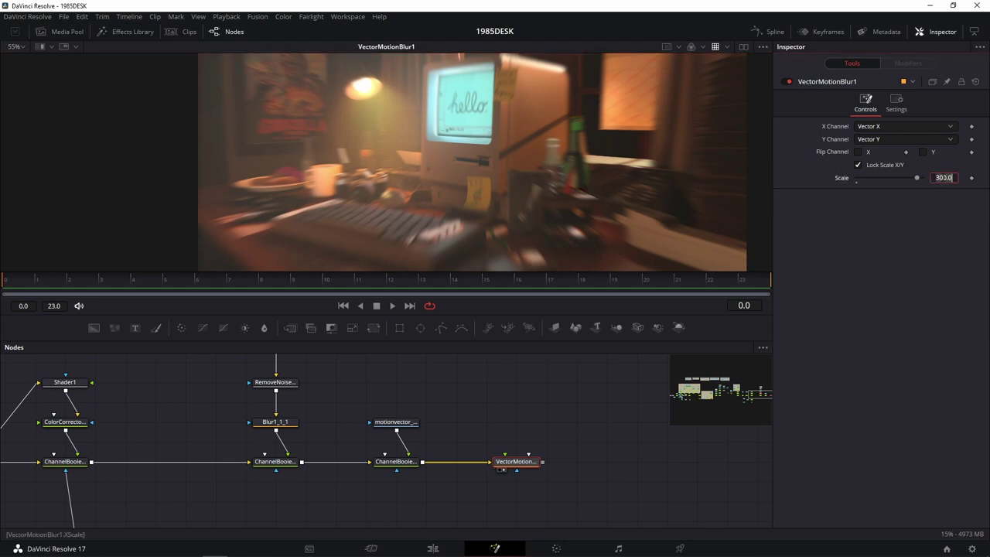
type("50")
key("Return")
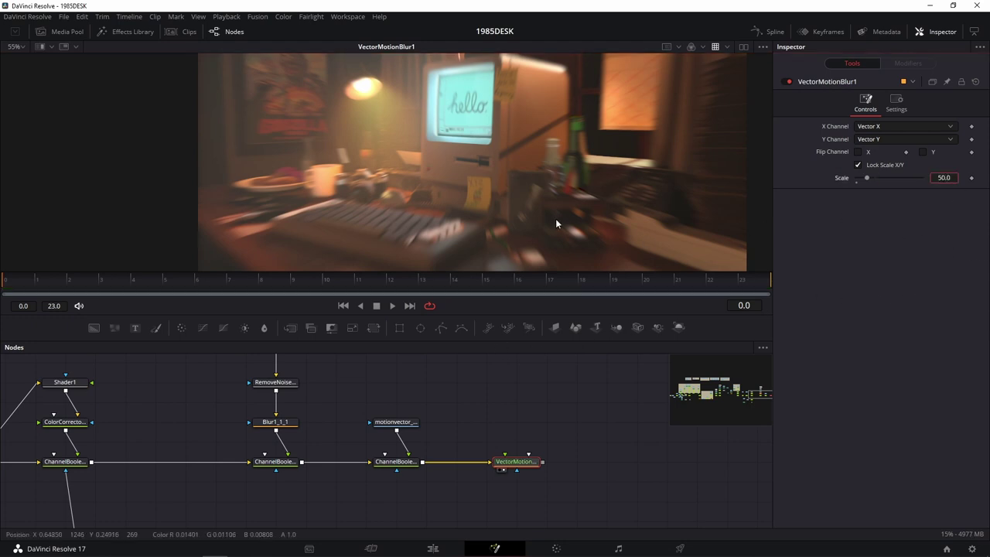
scroll(559, 223, "up", 2)
scroll(499, 181, "up", 1)
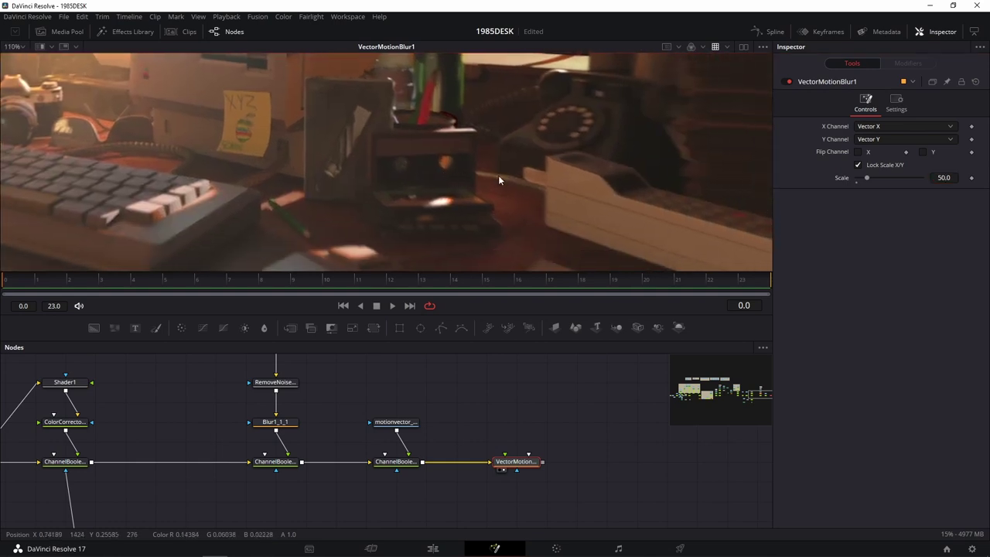
scroll(499, 180, "up", 1)
scroll(499, 180, "up", 1)
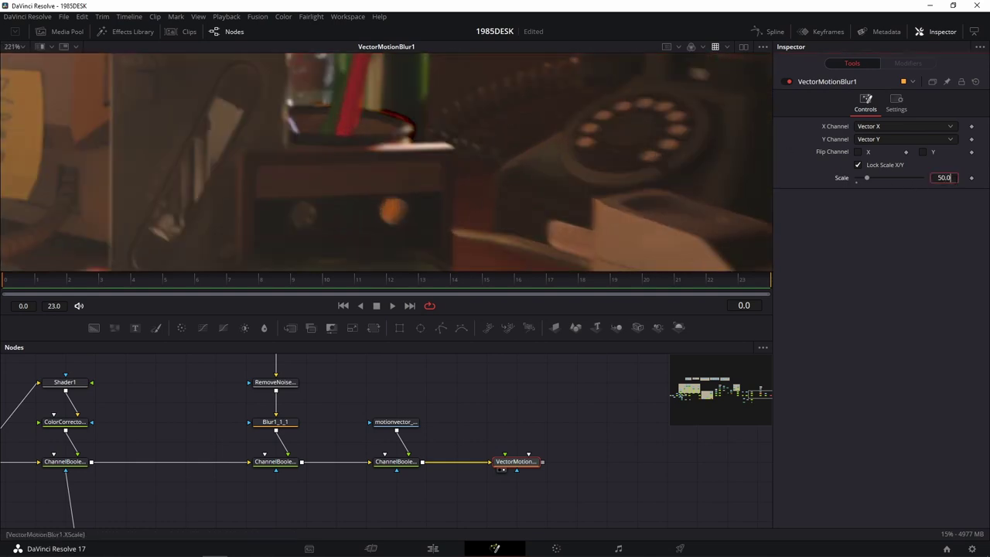
left_click(943, 178)
type("10")
key("Return")
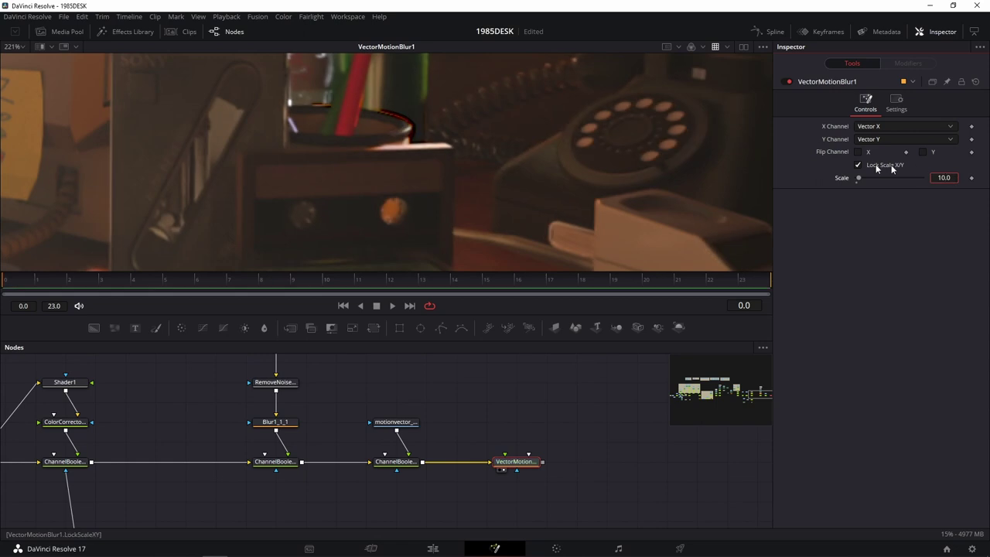
Toggle the Vector Motion Blur node off and back on to compare the image
left_click(787, 81)
left_click(787, 81)
left_click(789, 81)
scroll(488, 163, "down", 5)
Change VectorMotionBlur1's Scale from 10 to 20.0 and zoom the viewer to check the blur
scroll(503, 164, "up", 1)
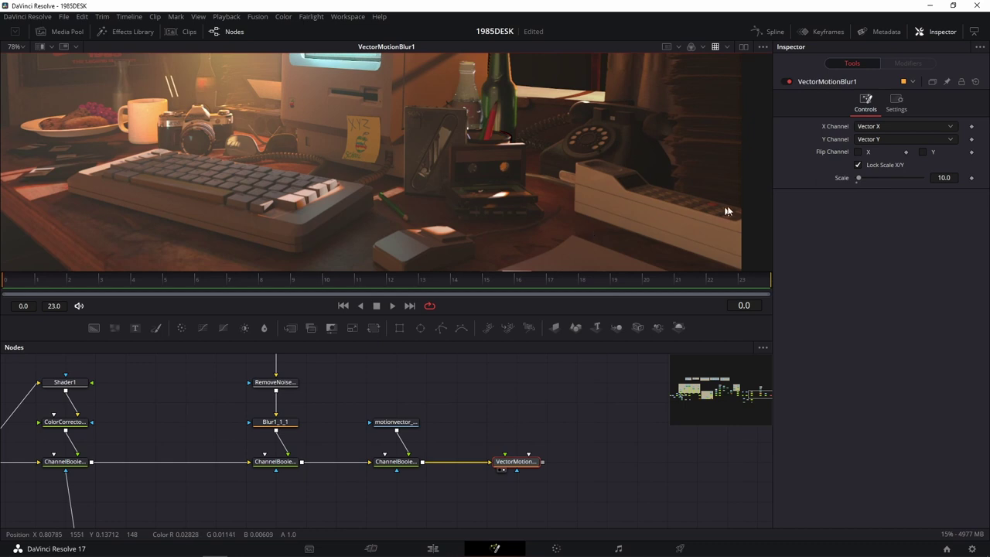
left_click(942, 178)
key("BackSpace")
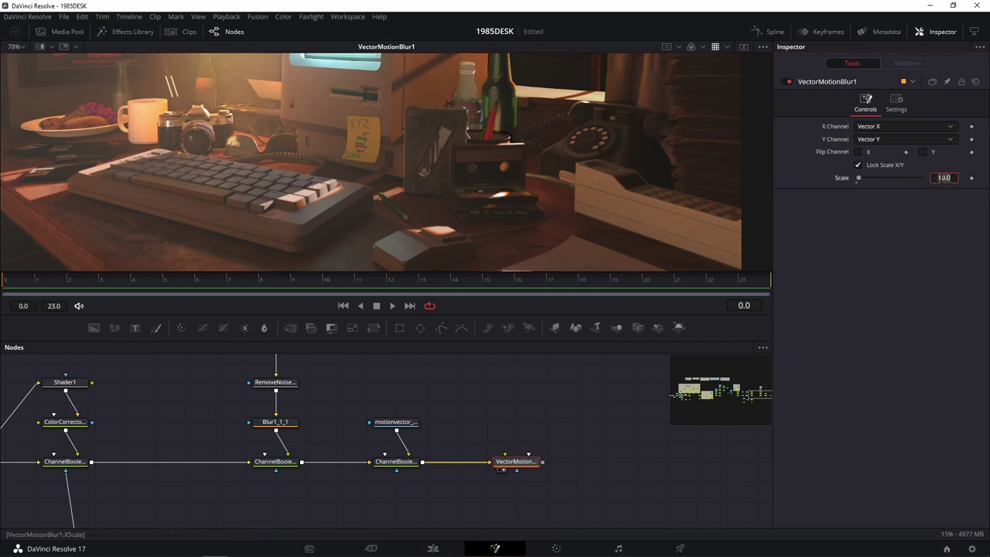
type("2")
key("Return")
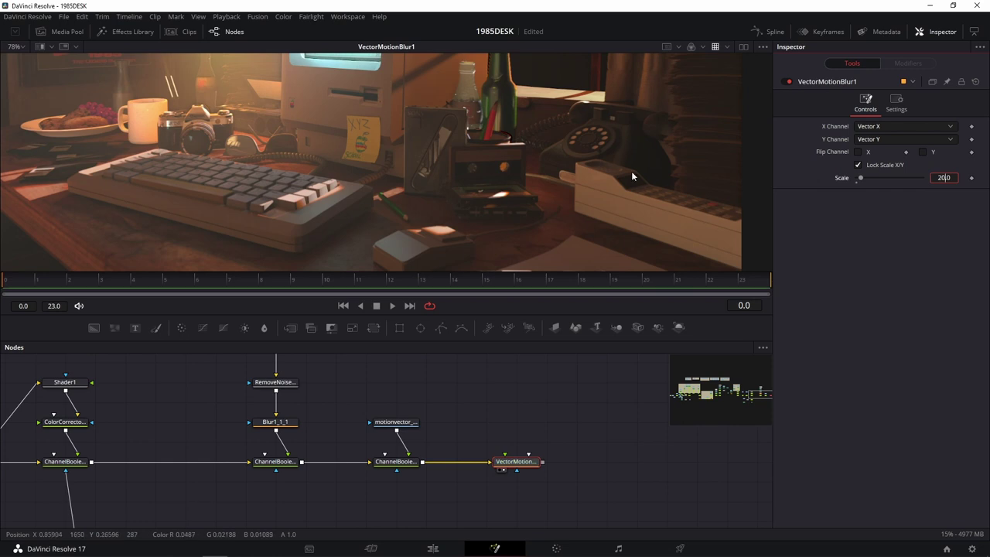
scroll(631, 171, "up", 3)
scroll(541, 170, "down", 1)
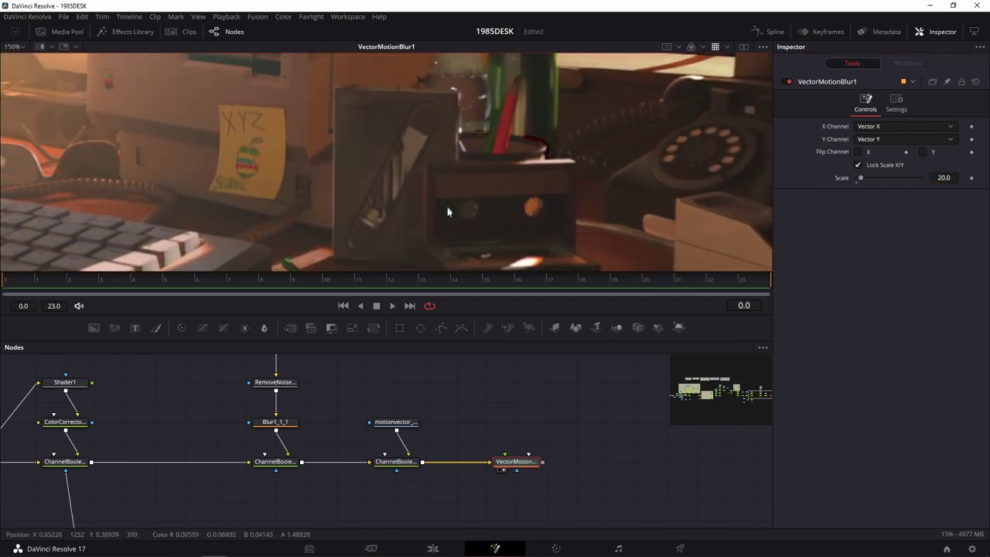